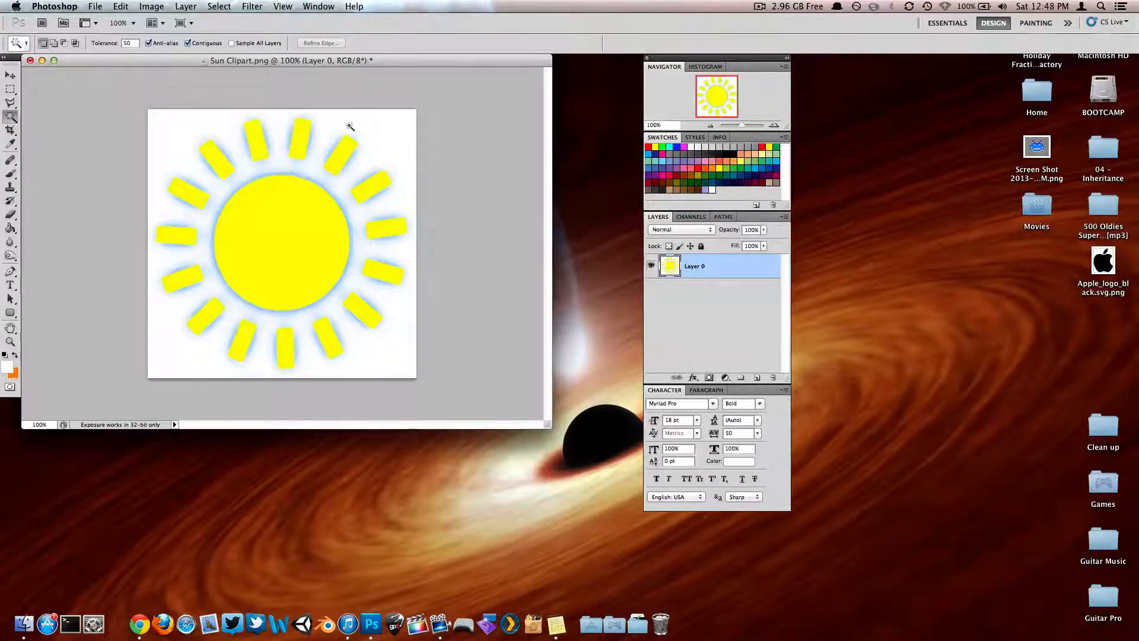
Delete the contiguous white background around the sun on Layer 0 and clear the selection
left_click(395, 137)
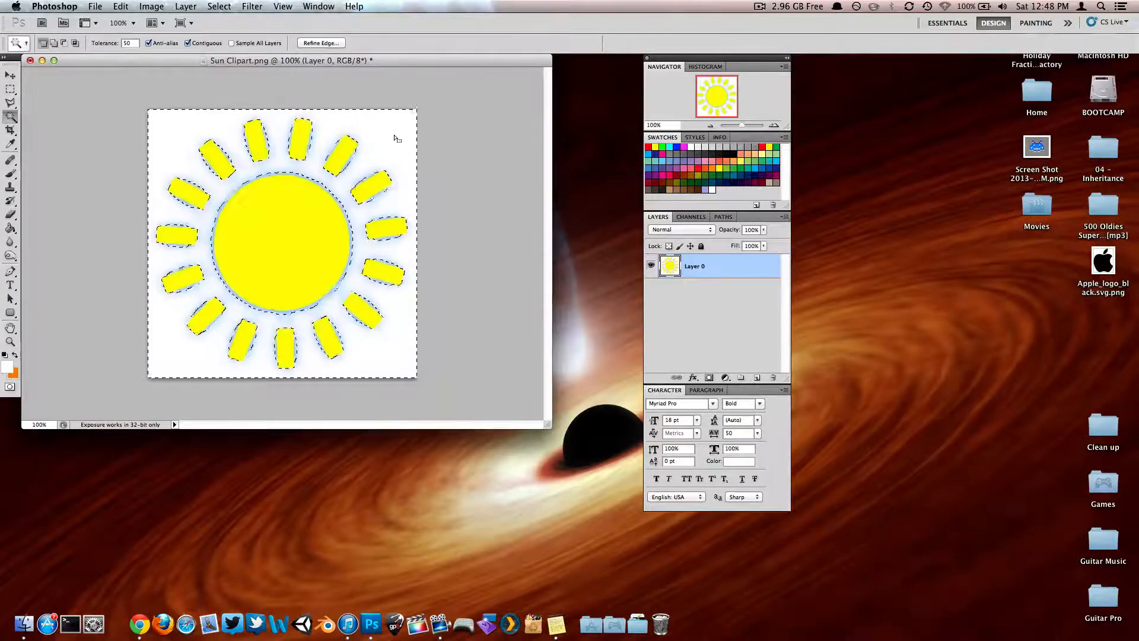
key("Delete")
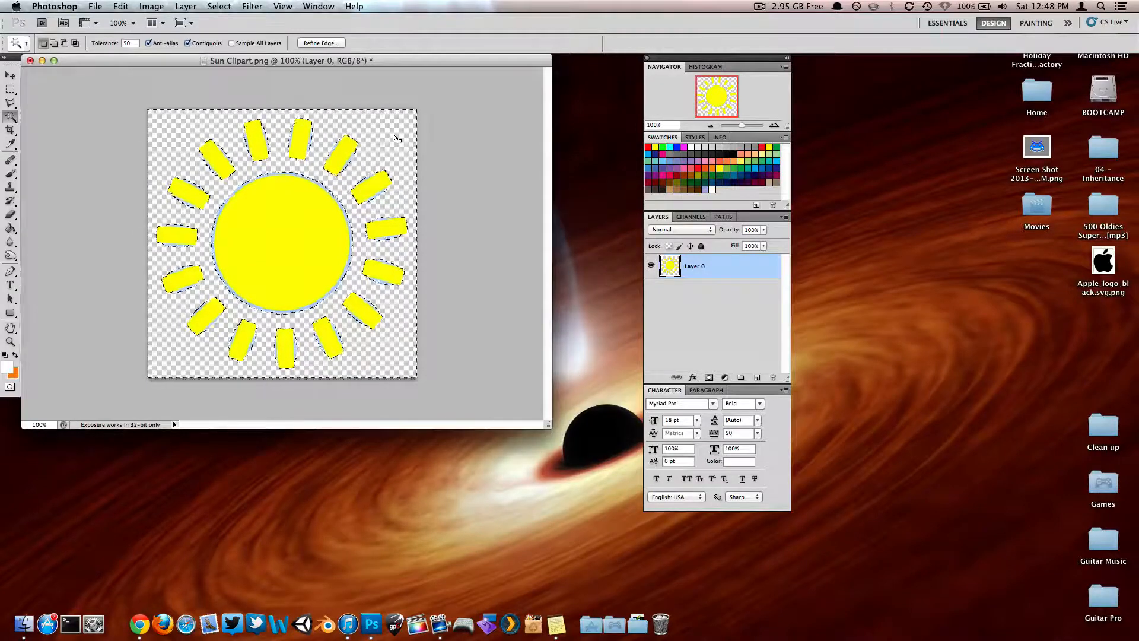
key("super+d")
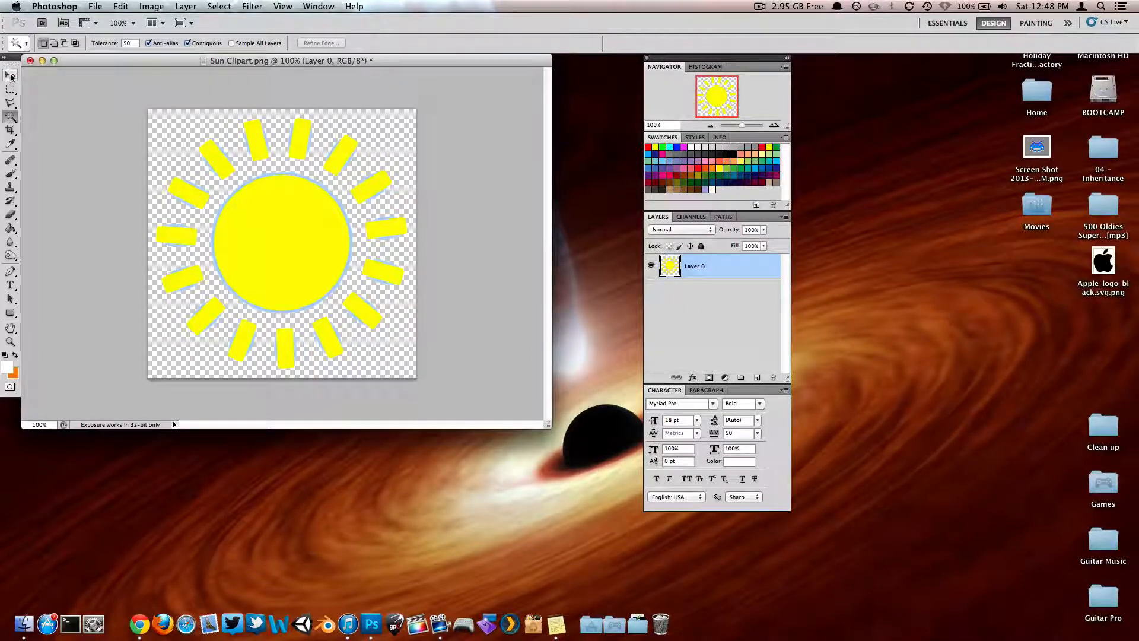
Fill the sun's disc and all of its surrounding rays with white using the Paint Bucket
left_click(10, 230)
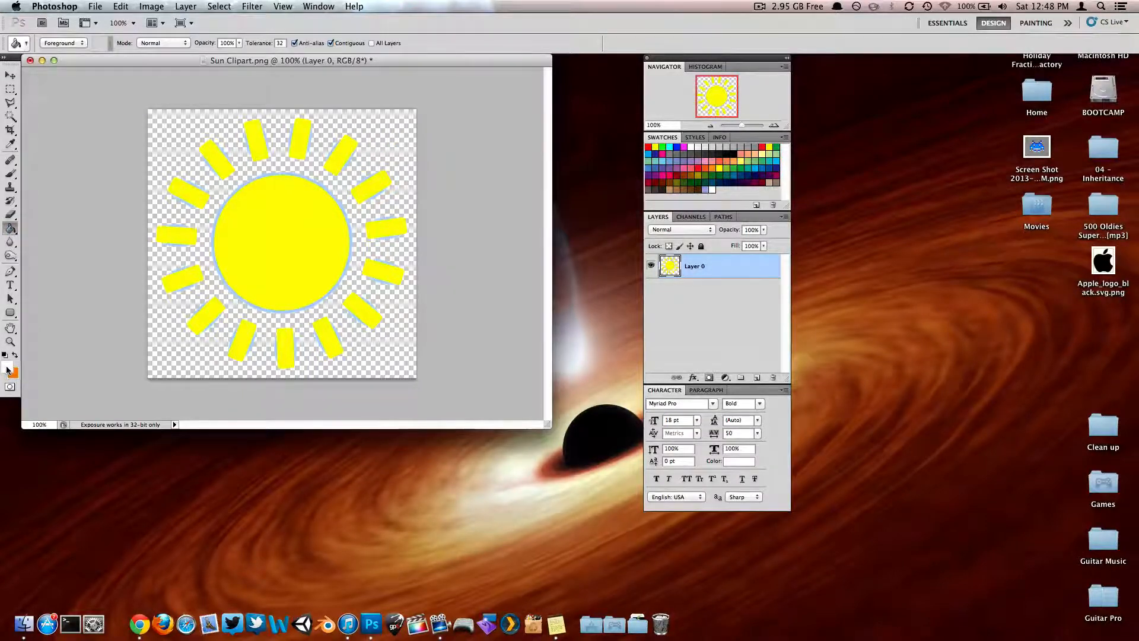
left_click(289, 230)
left_click(212, 154)
left_click(249, 140)
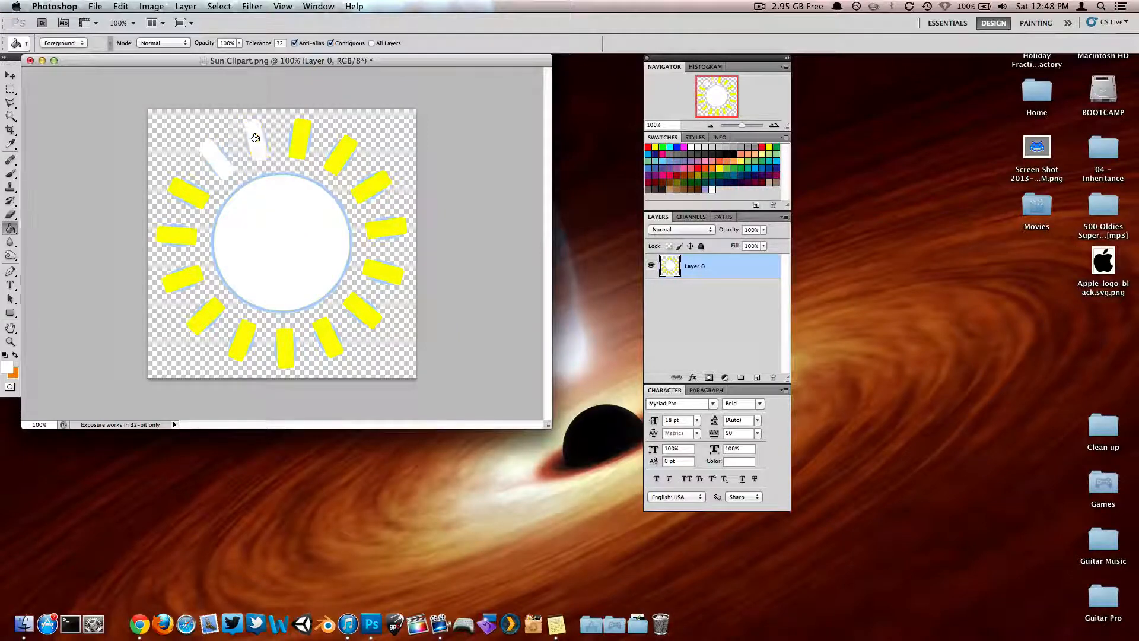
left_click(301, 132)
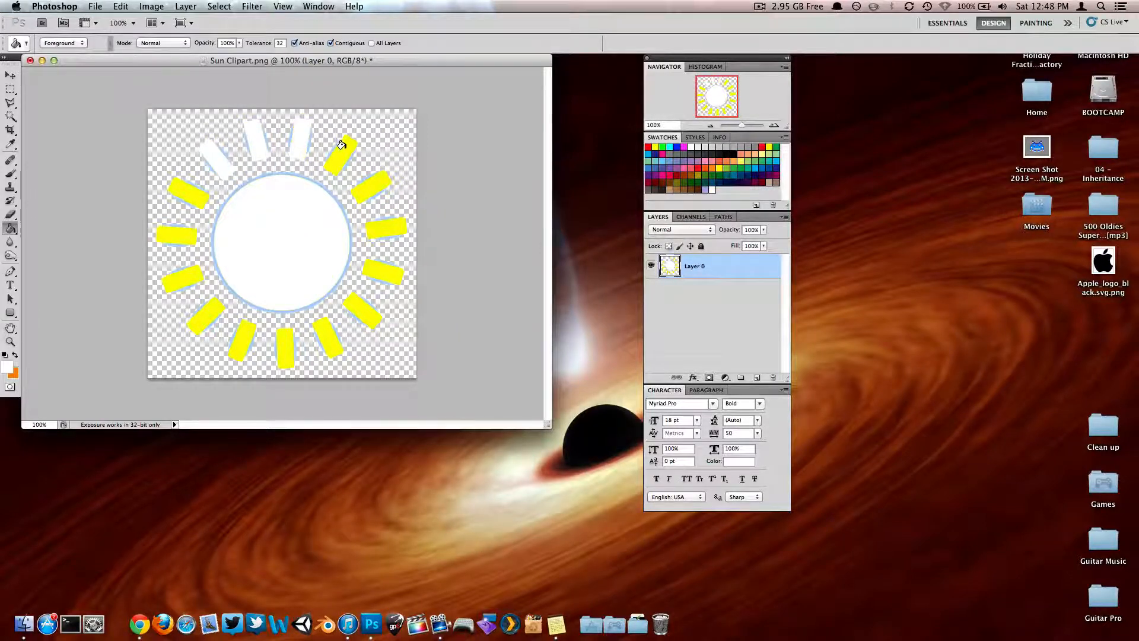
left_click(342, 148)
left_click(379, 186)
left_click(388, 224)
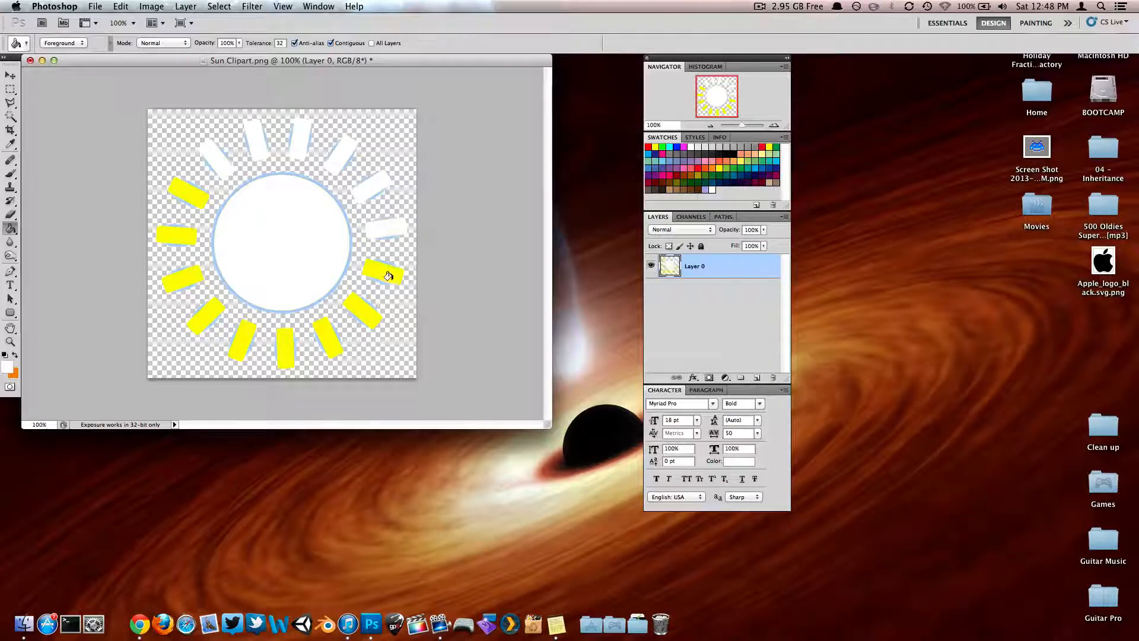
left_click(384, 274)
left_click(357, 308)
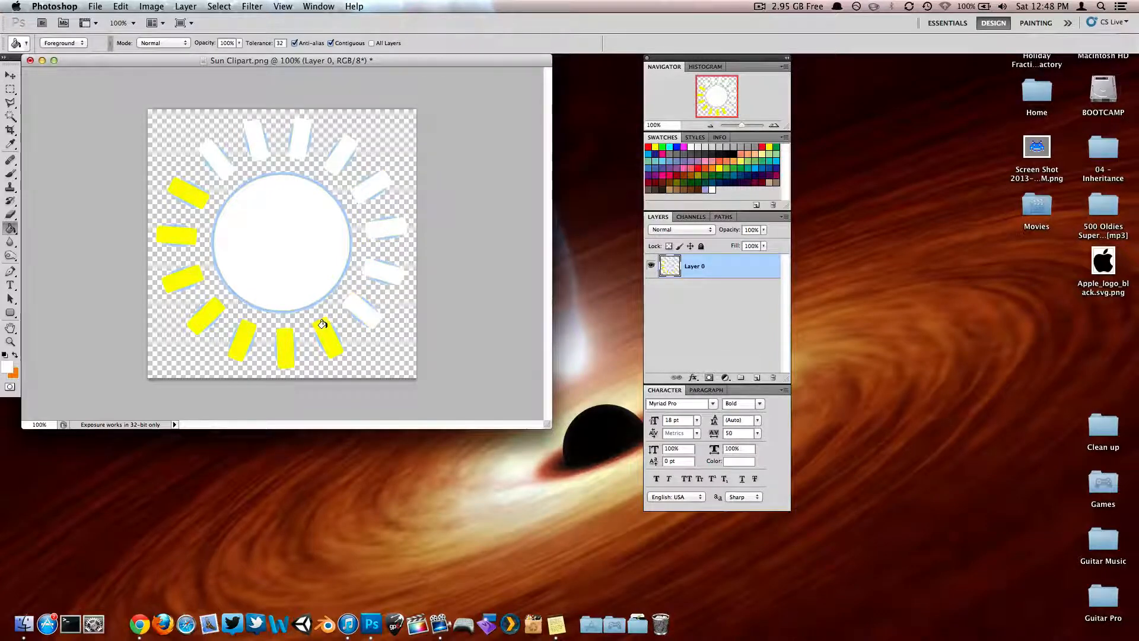
left_click(326, 325)
left_click(282, 334)
left_click(242, 331)
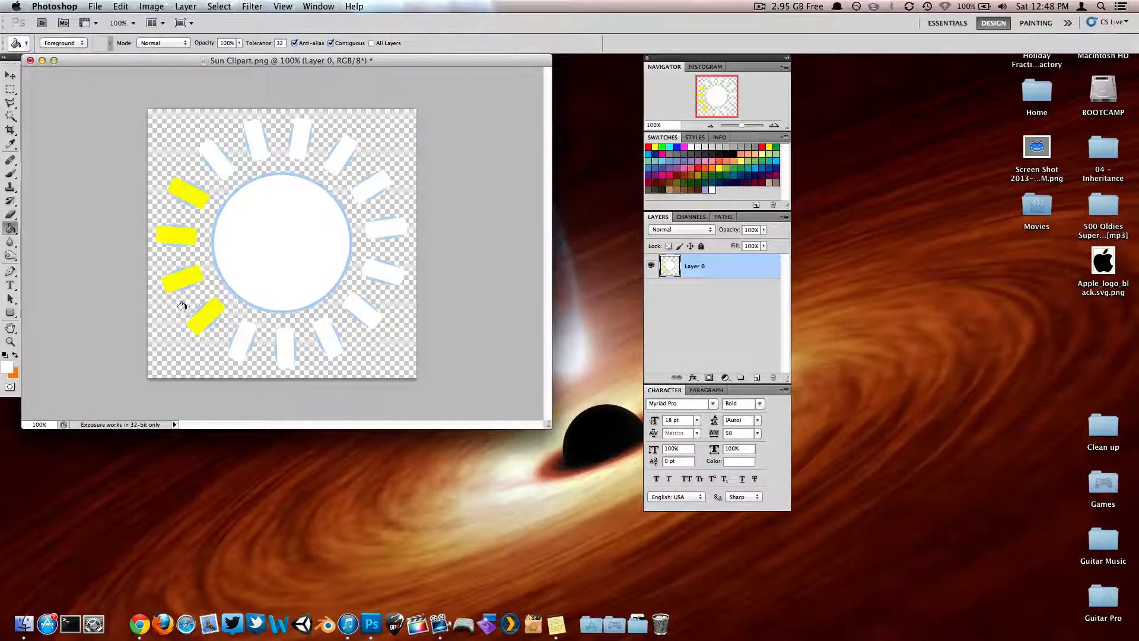
left_click(208, 309)
left_click(186, 273)
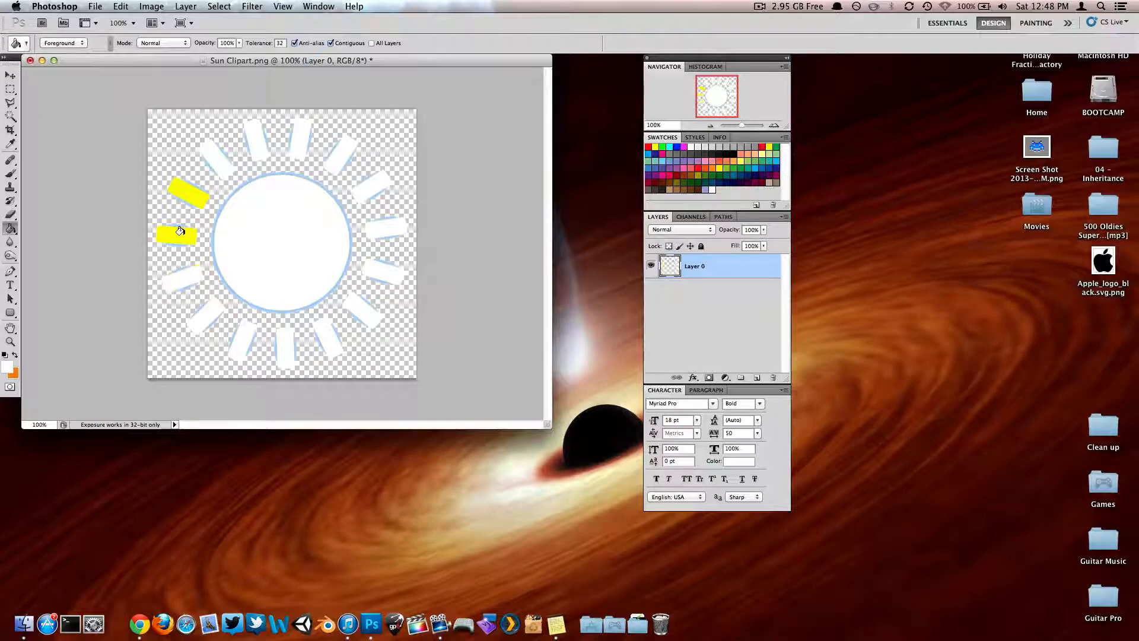
left_click(178, 233)
left_click(192, 190)
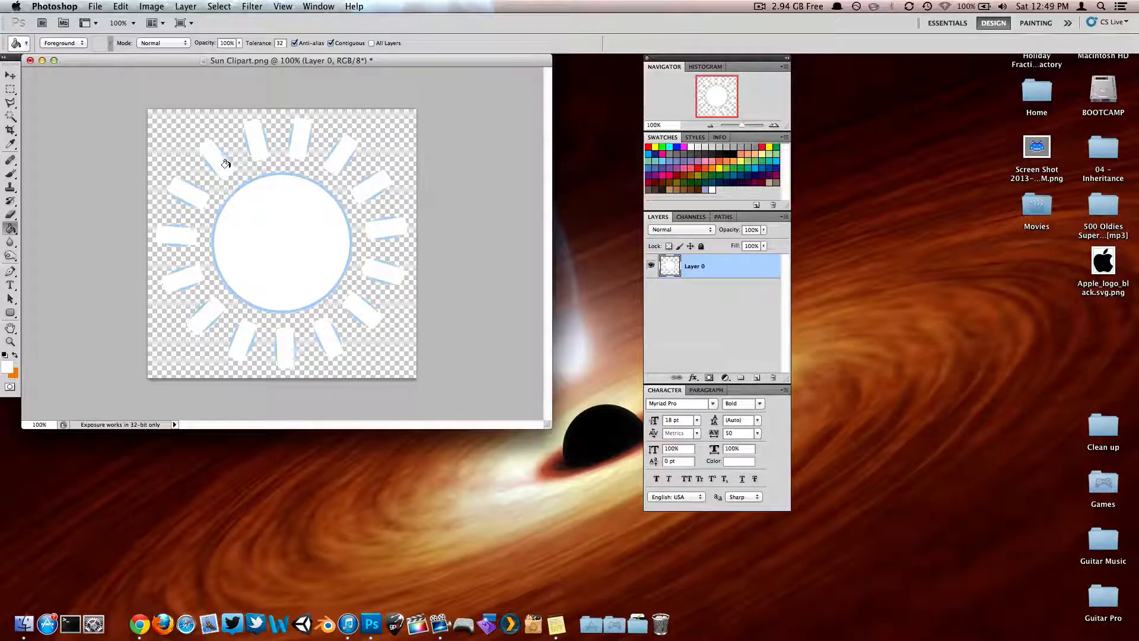
Resize the image to 30 × 30 pixels with proportions constrained
left_click(155, 6)
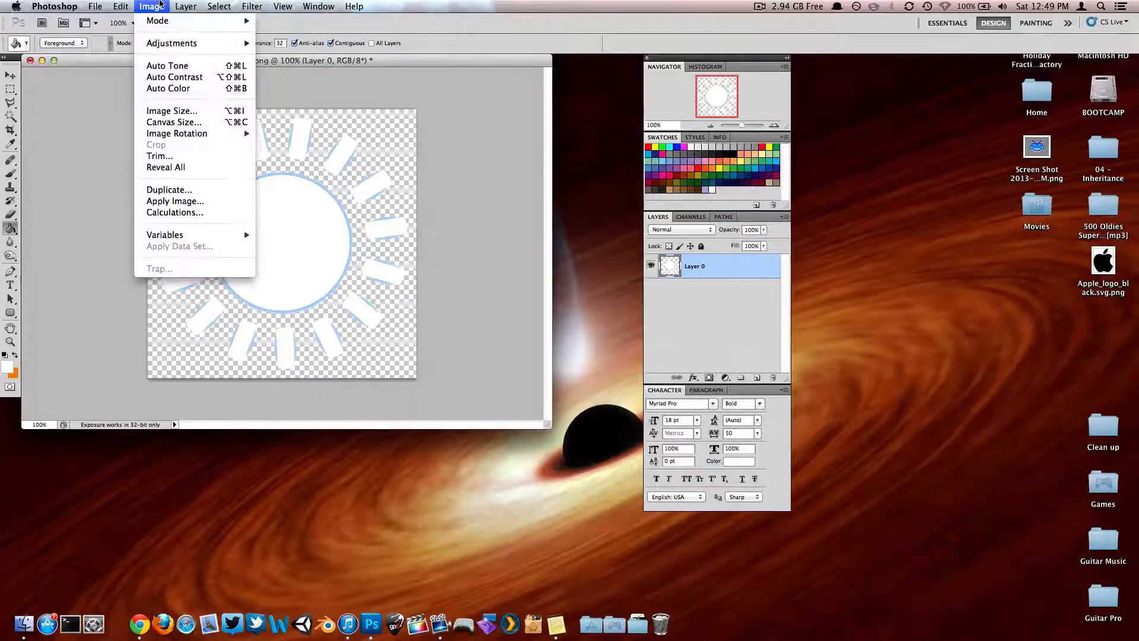
left_click(189, 110)
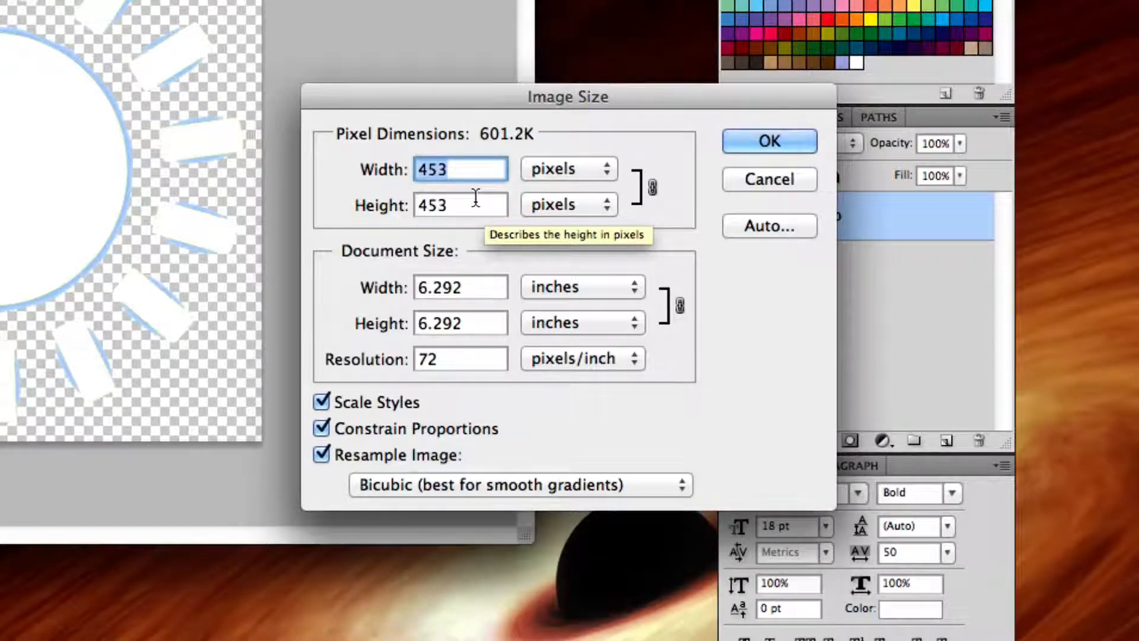
key("Tab")
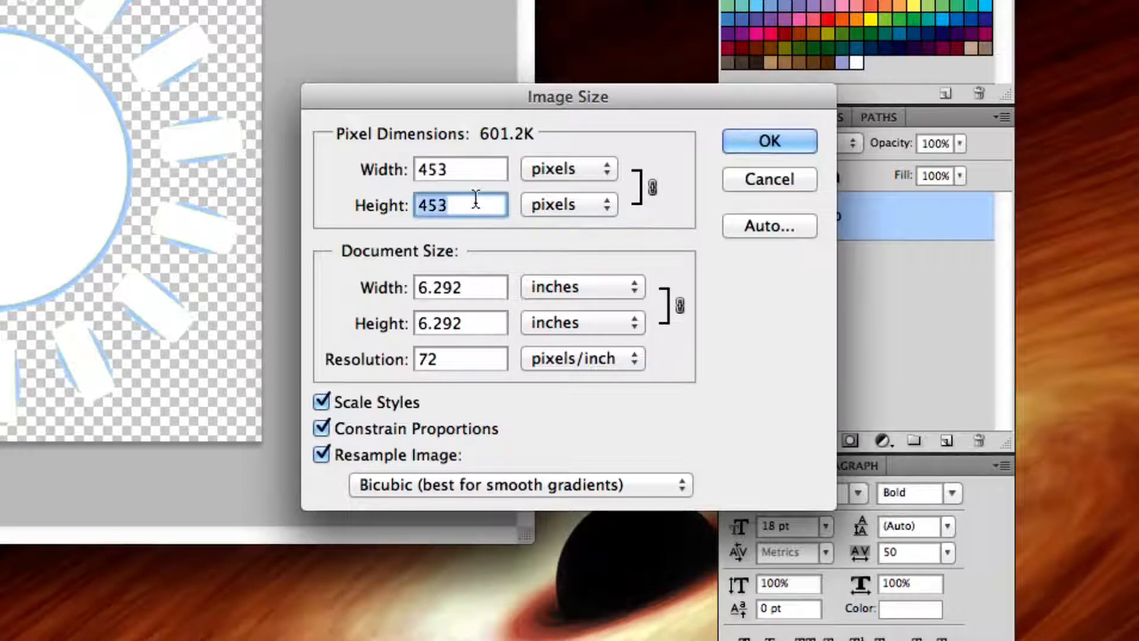
type("40")
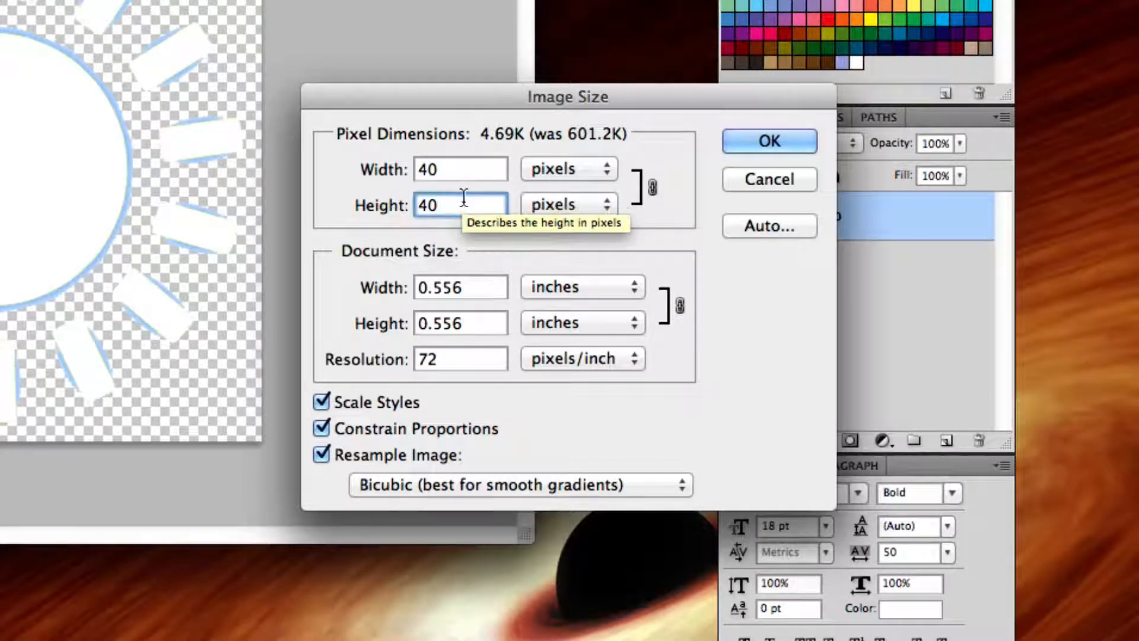
double_click(465, 201)
type("30")
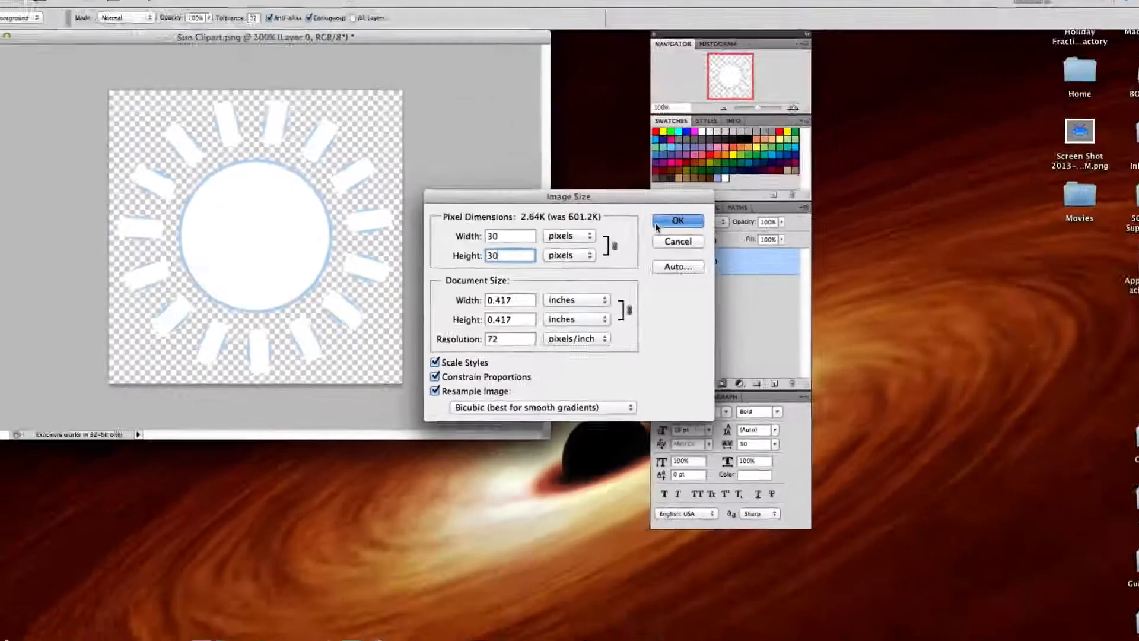
left_click(655, 223)
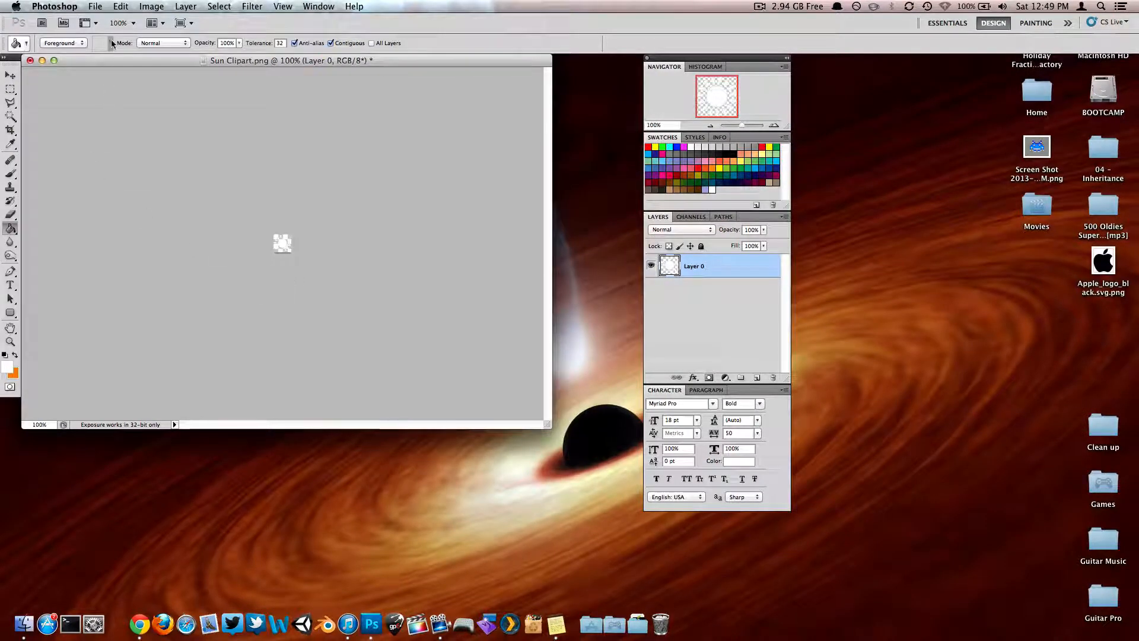
Start saving the image under a new name and create a folder named Sun on the Desktop for it
left_click(99, 4)
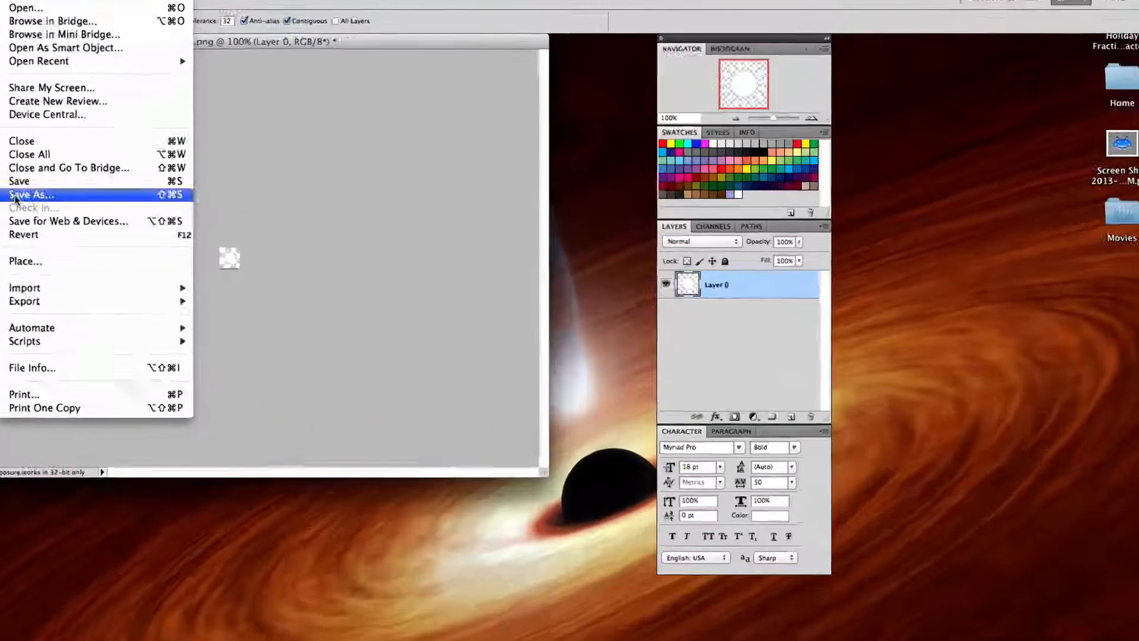
left_click(15, 196)
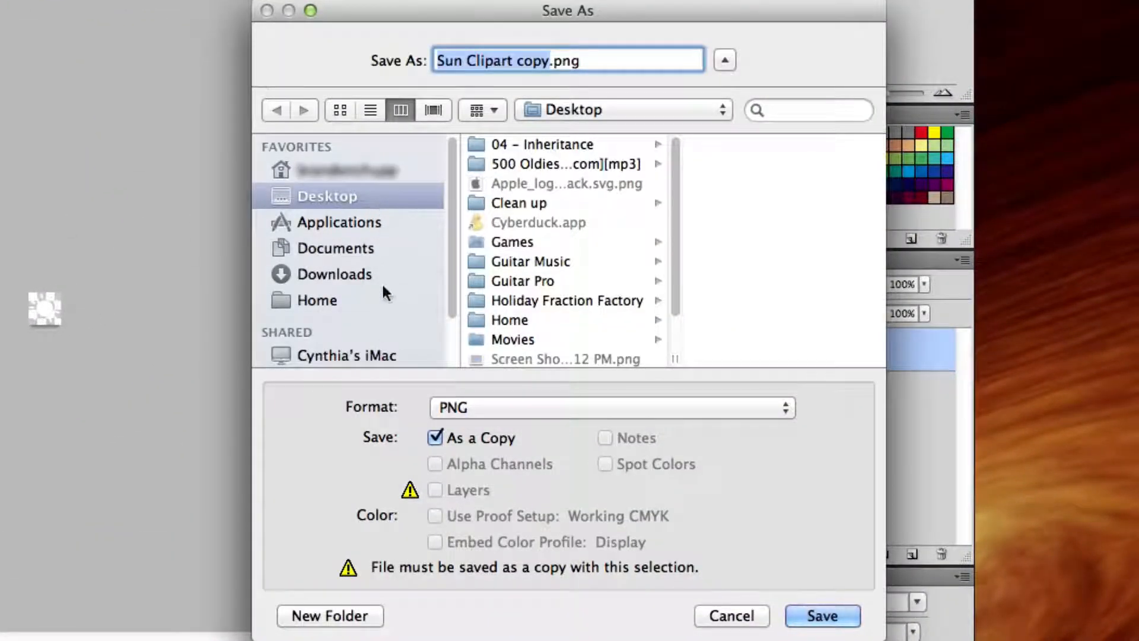
left_click(354, 617)
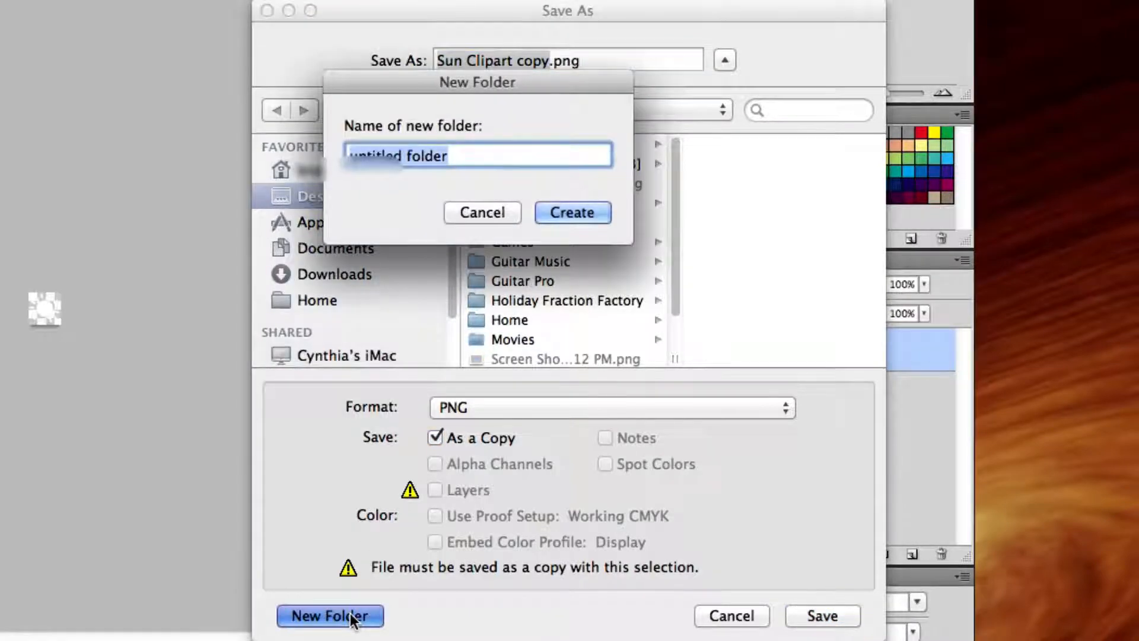
type("Sun")
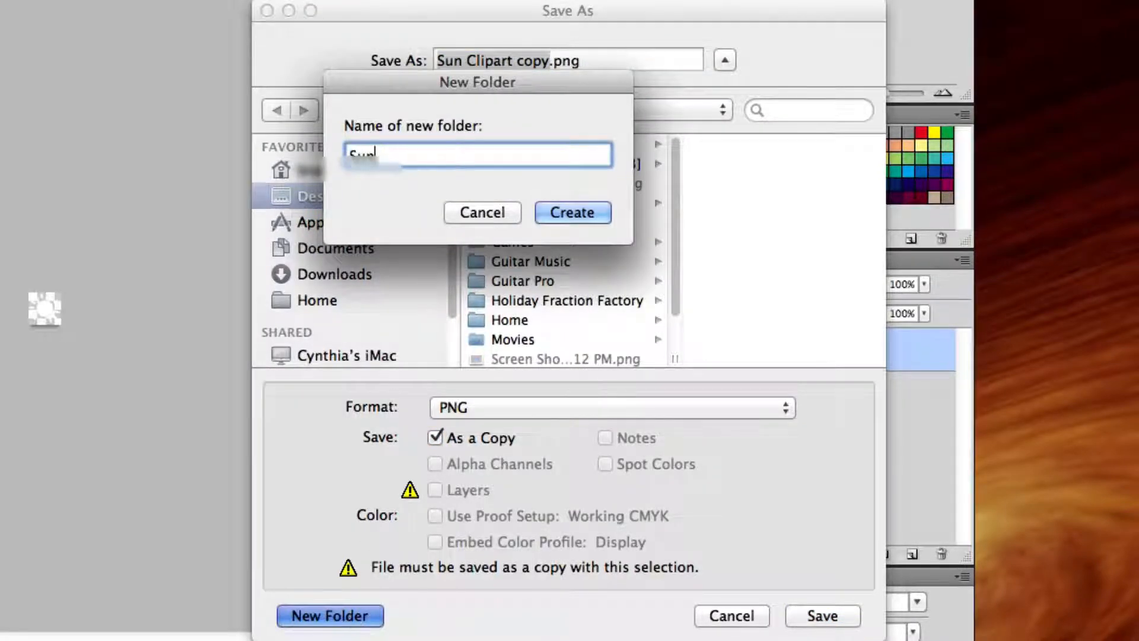
left_click(567, 215)
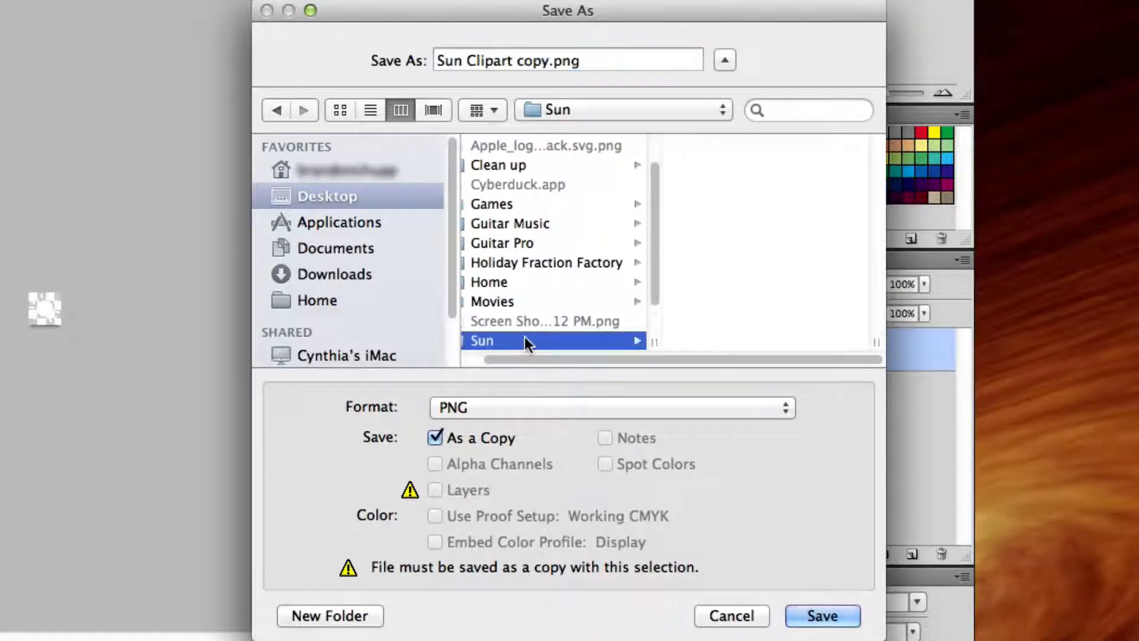
left_click_drag(549, 61, 420, 60)
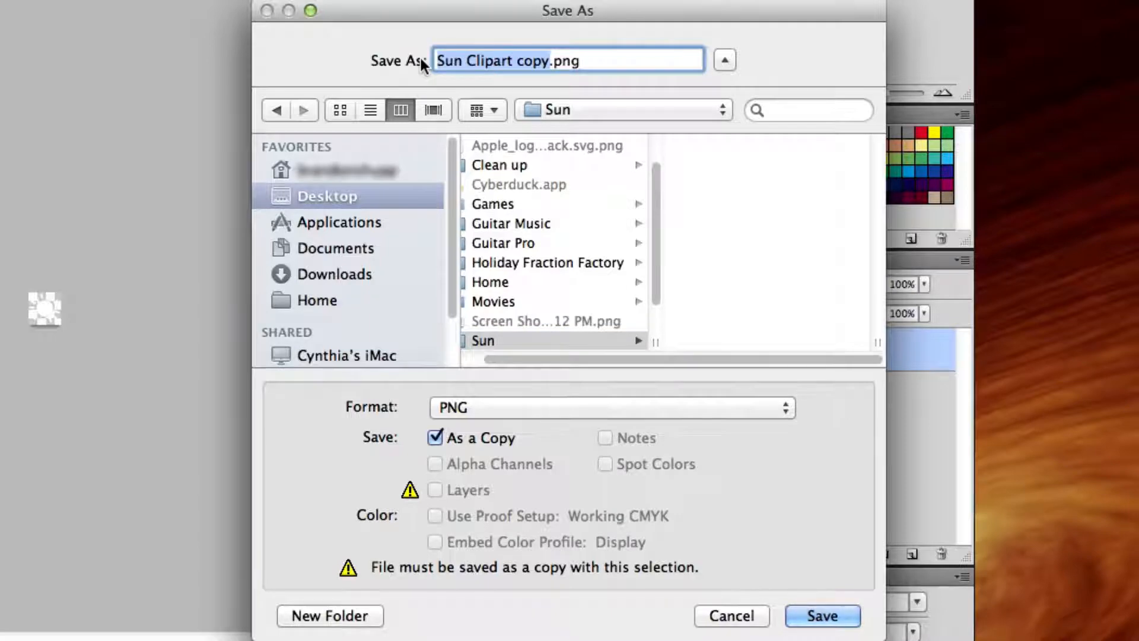
type("black@")
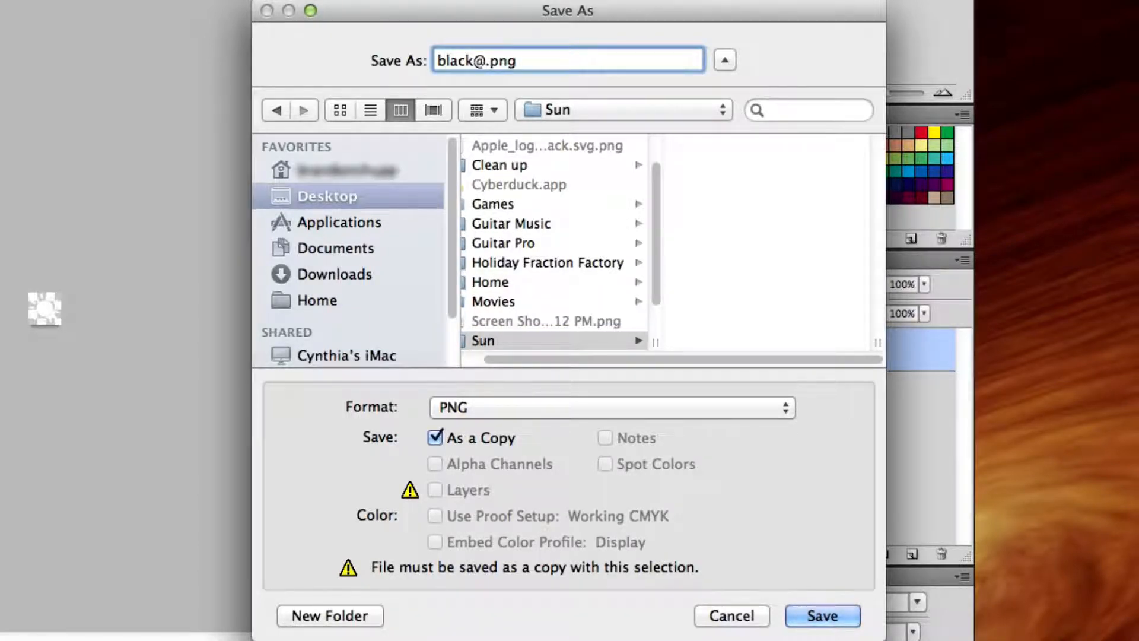
type("2x.")
key("BackSpace")
left_click(531, 410)
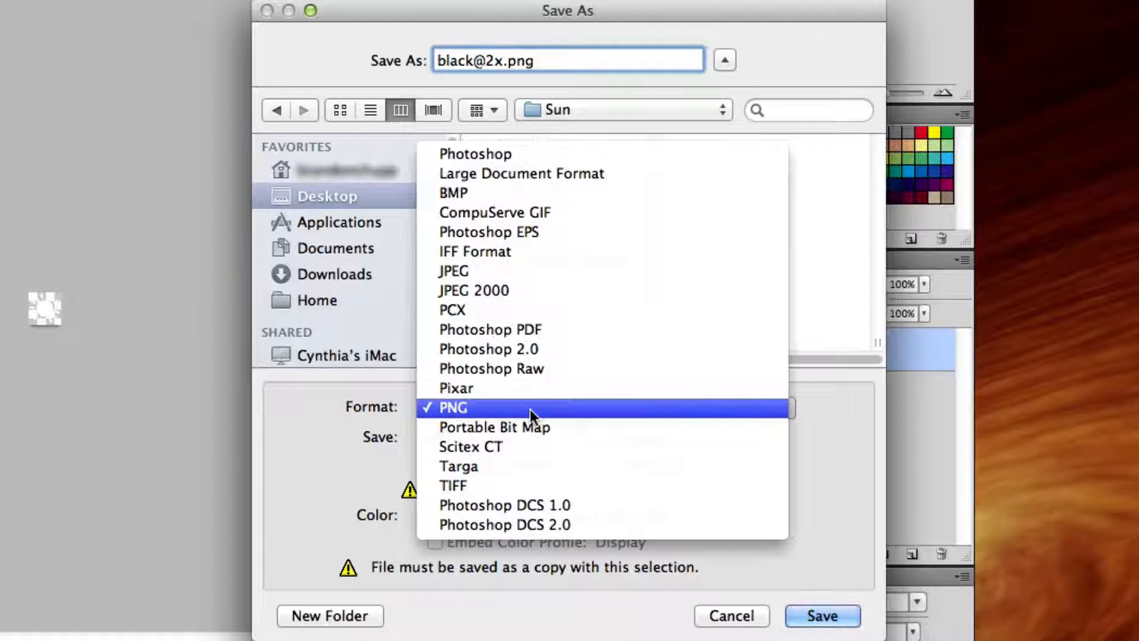
left_click(471, 408)
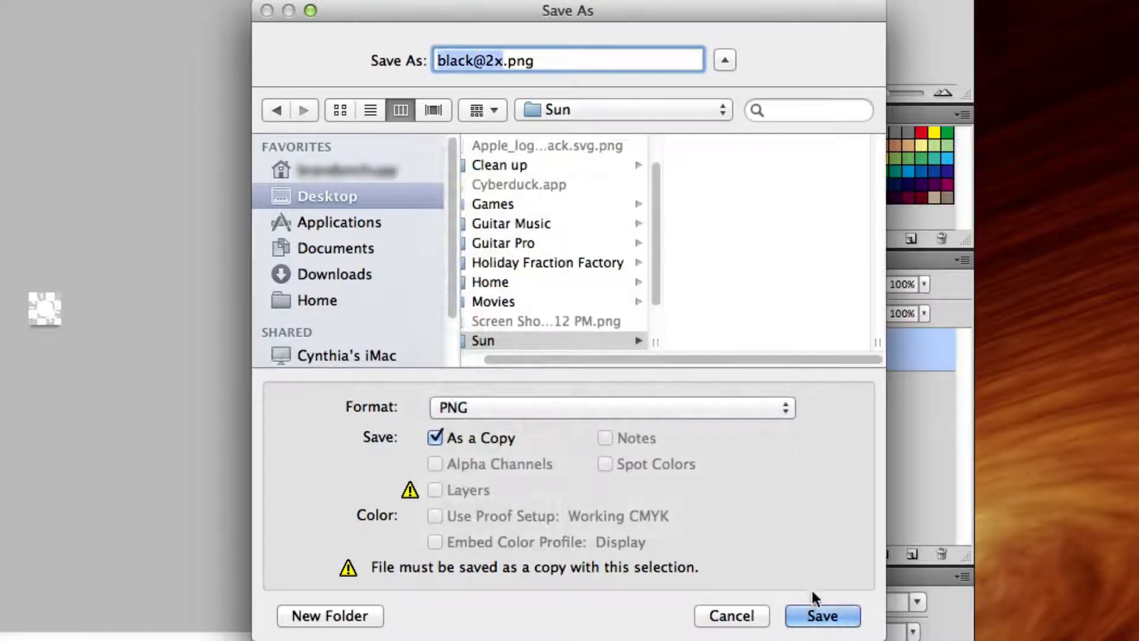
left_click(818, 617)
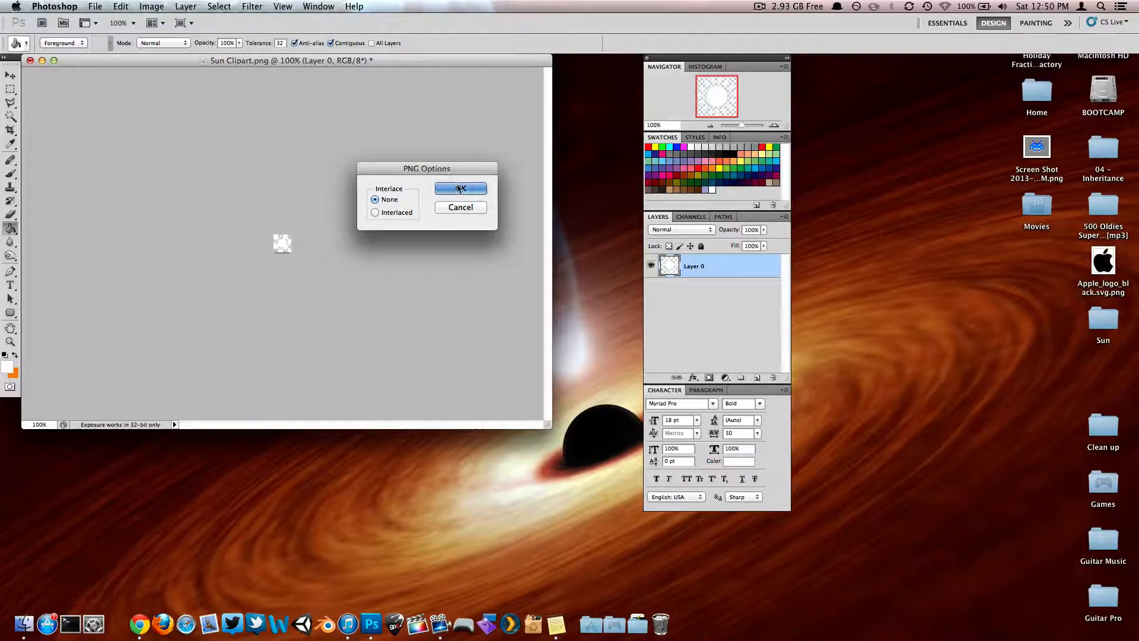
left_click(369, 202)
left_click(23, 623)
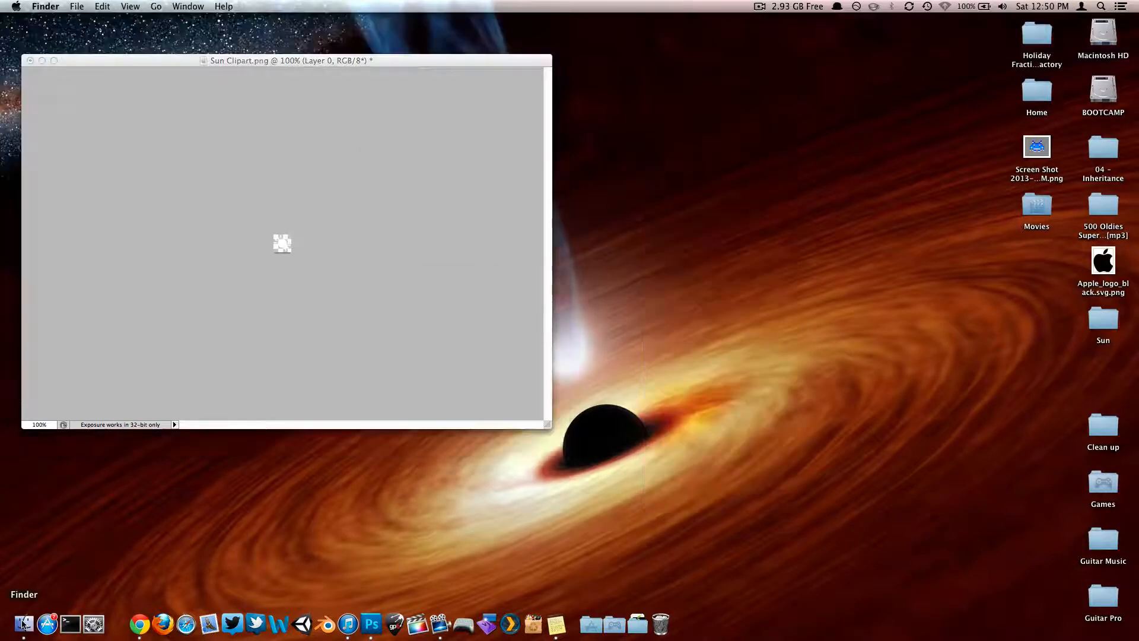
left_click(262, 337)
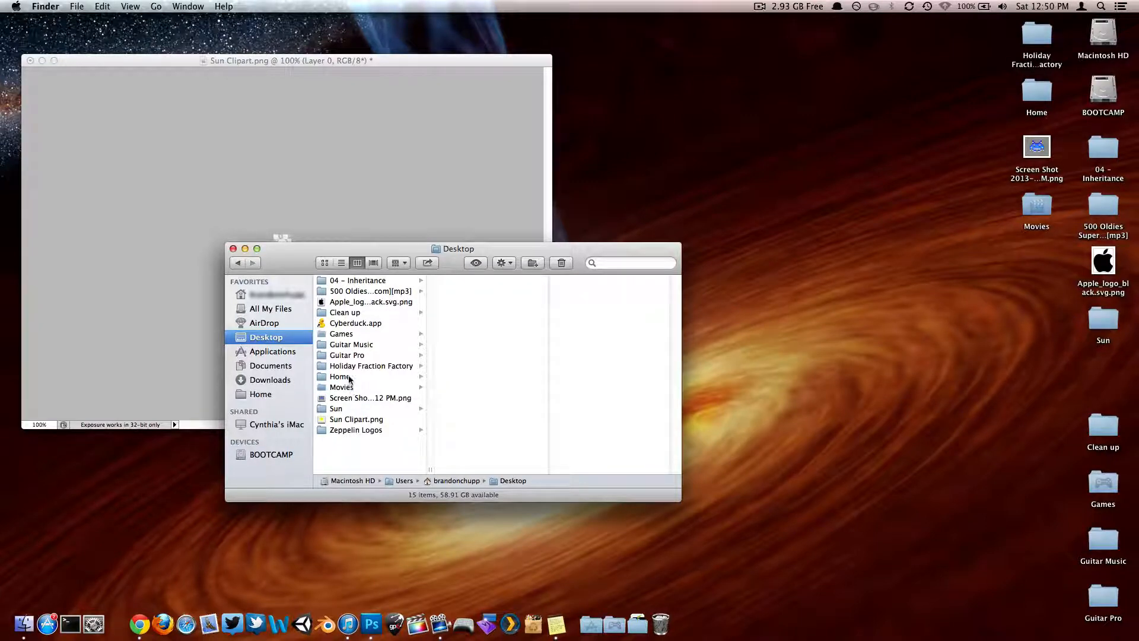
left_click(352, 409)
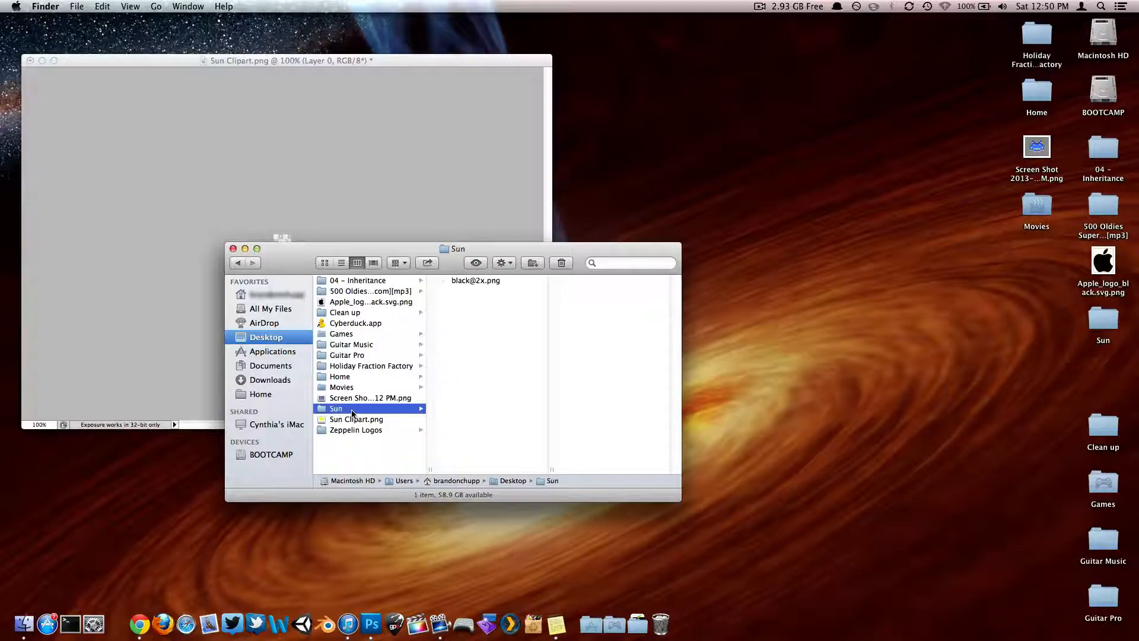
left_click(472, 282)
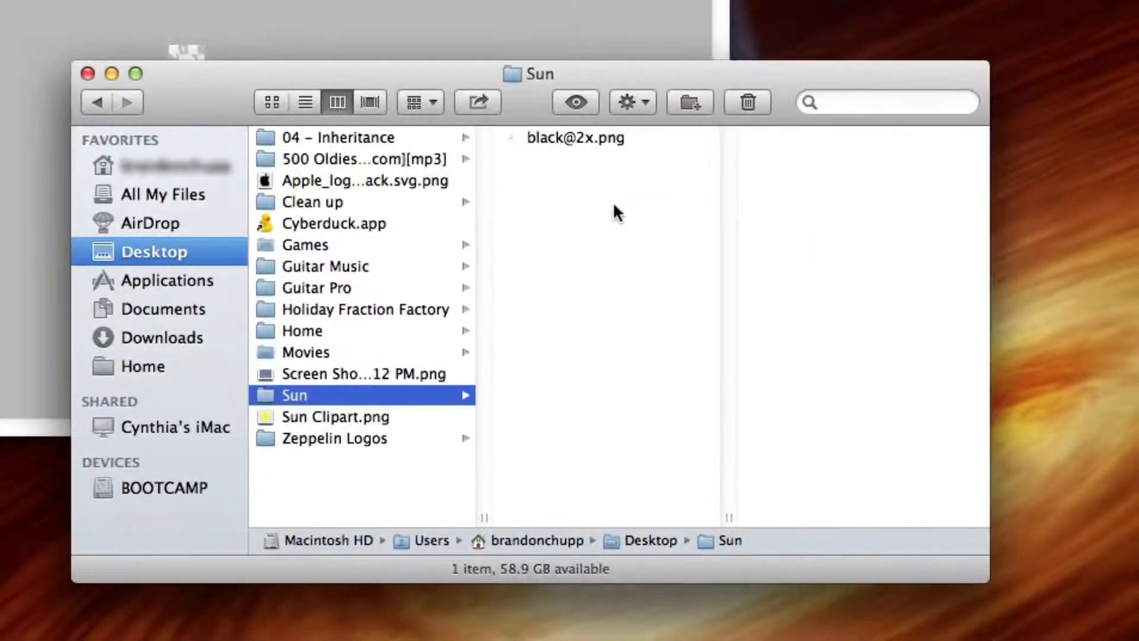
left_click(560, 136)
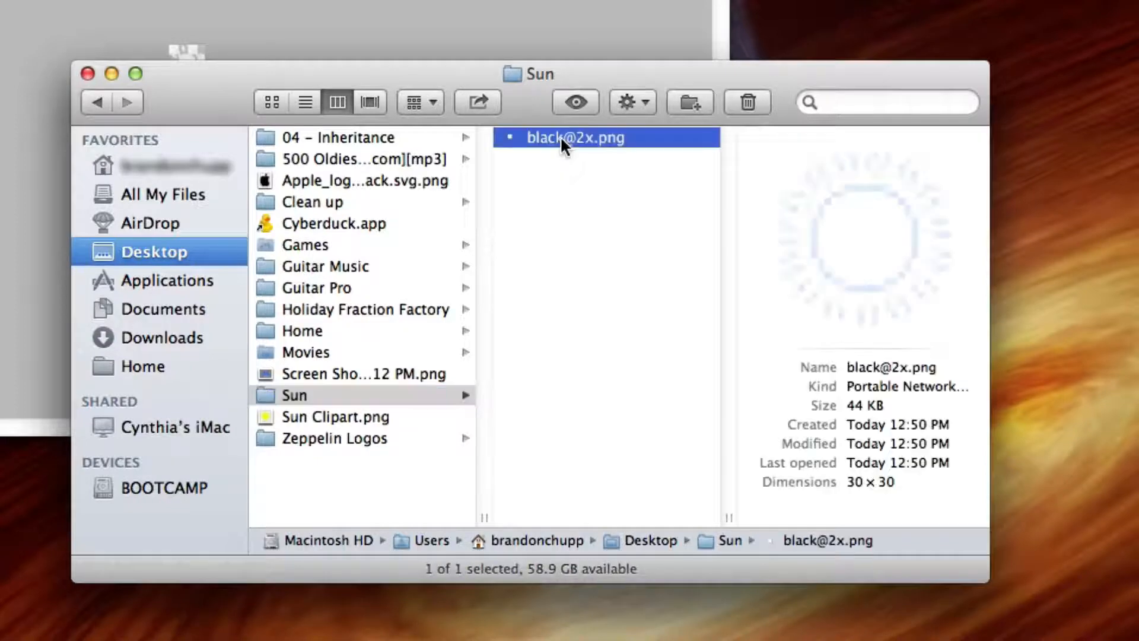
right_click(560, 137)
left_click(621, 309)
left_click(568, 137)
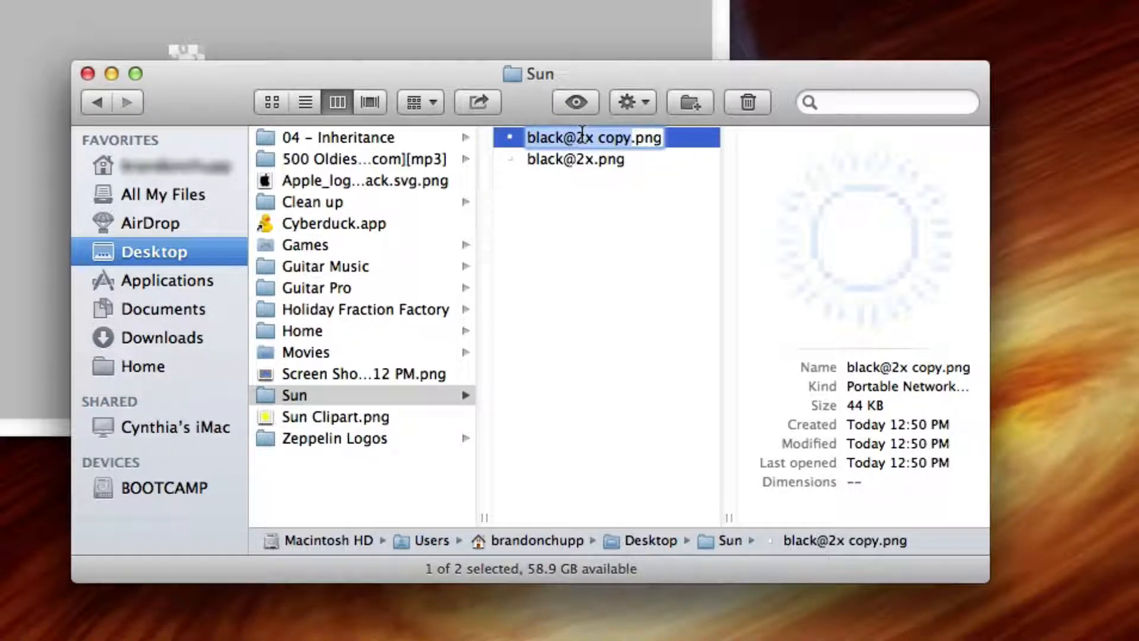
type("etched")
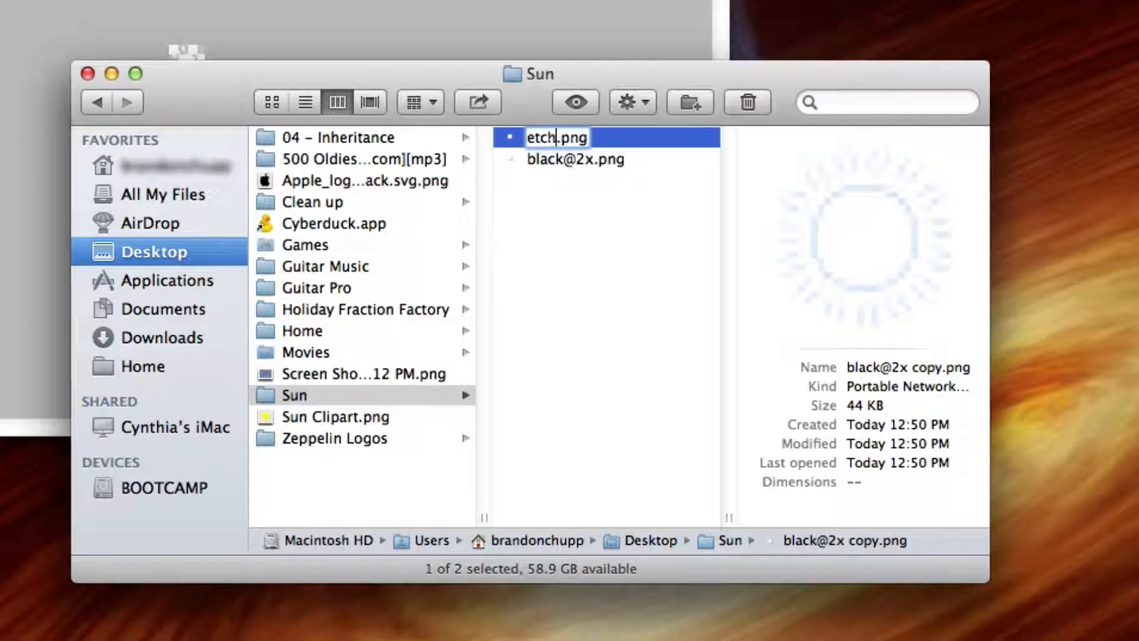
type("@2x")
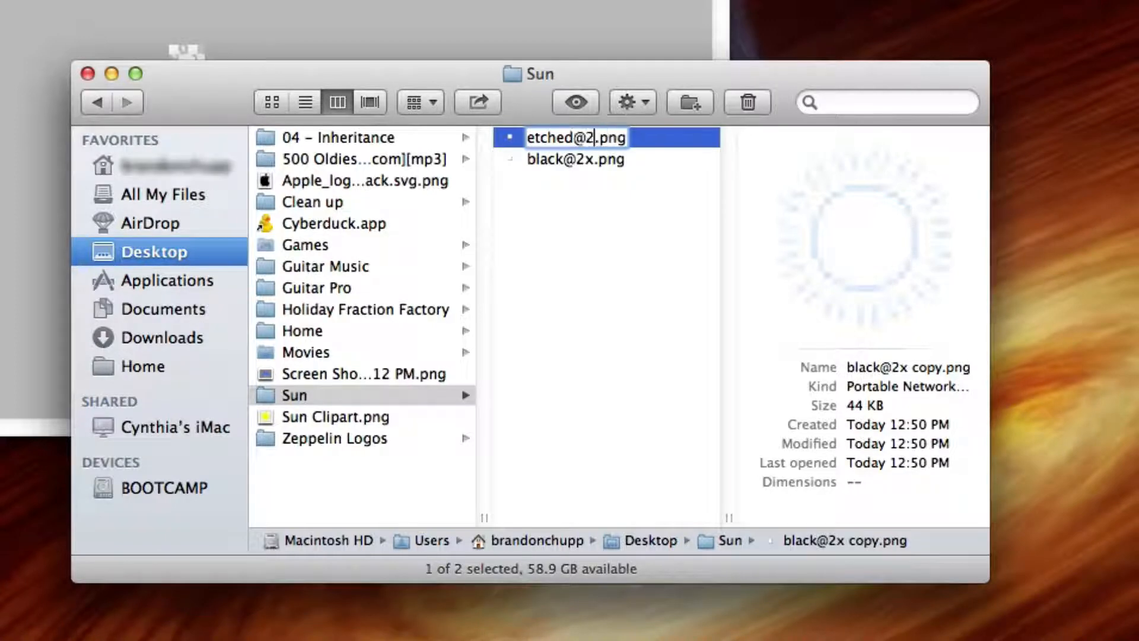
left_click(591, 207)
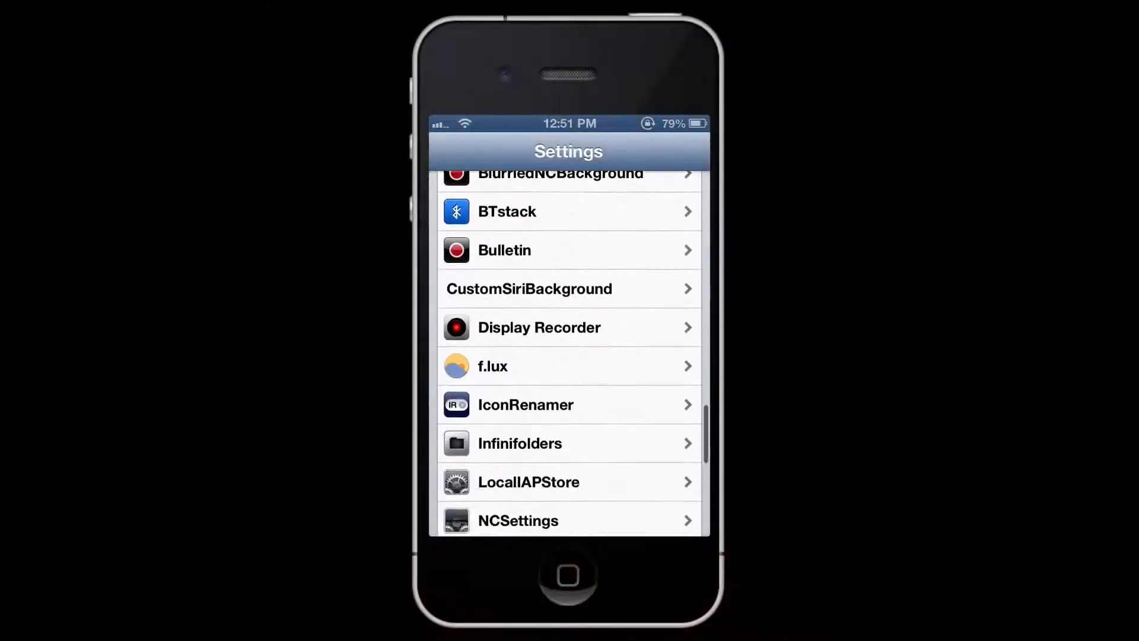
Switch to the iPhone's Settings, find the Zeppelin preferences and open the Theme selection
left_click_drag(613, 373, 613, 229)
left_click_drag(623, 409, 623, 308)
left_click(602, 394)
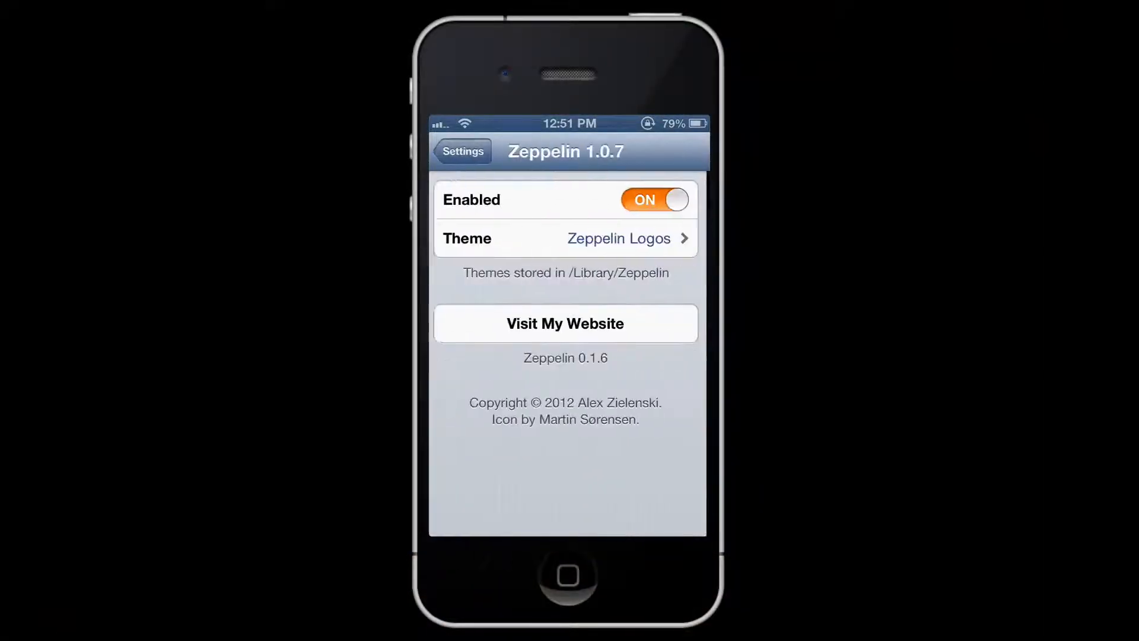
left_click(566, 239)
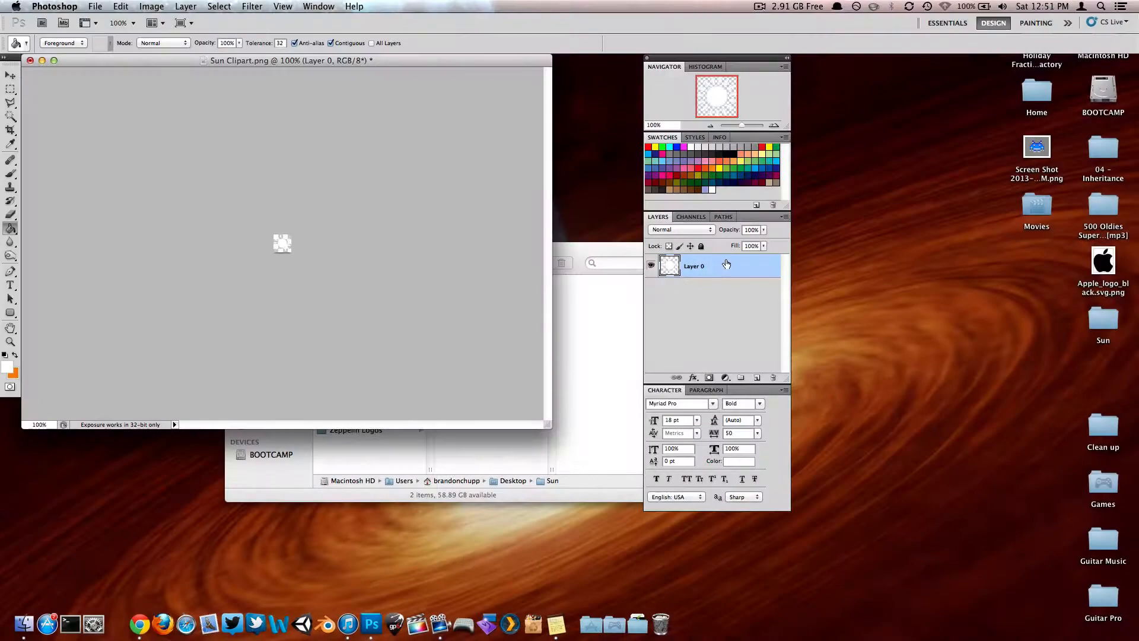
Switch to Photoshop, open Layer 0's layer style settings and enable a Gradient Overlay, showing its options
double_click(726, 265)
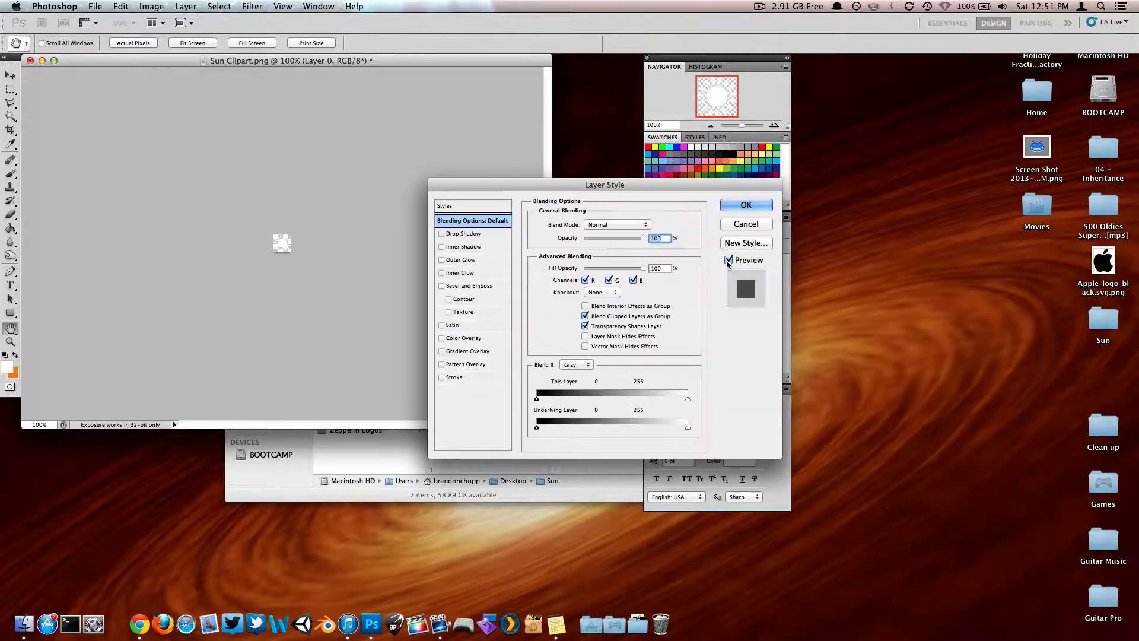
left_click_drag(664, 190, 566, 167)
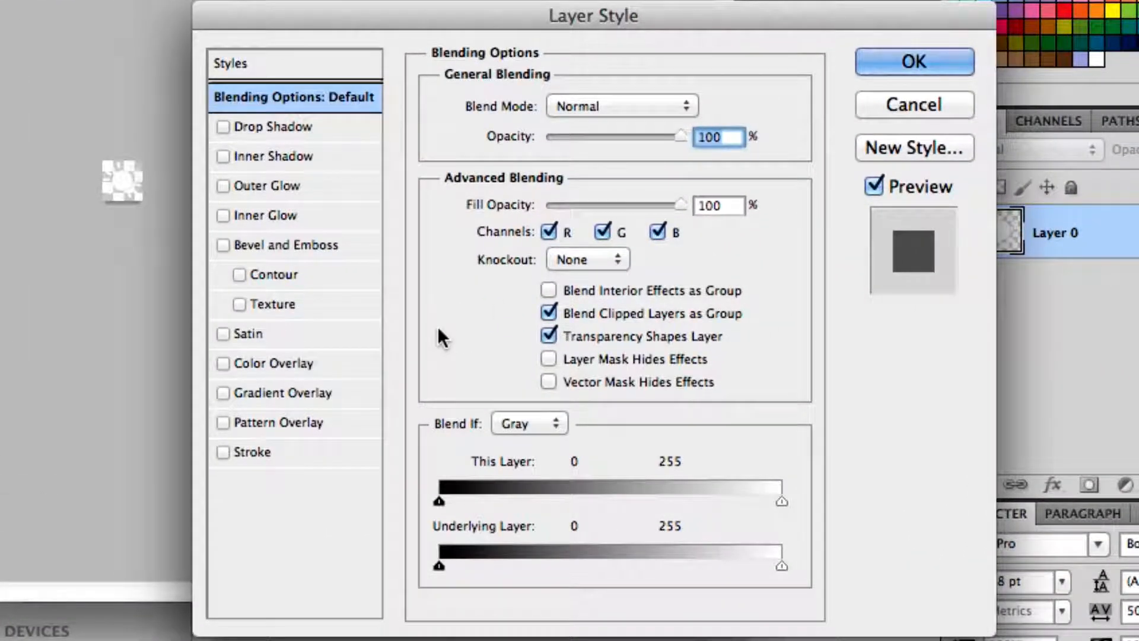
left_click(222, 392)
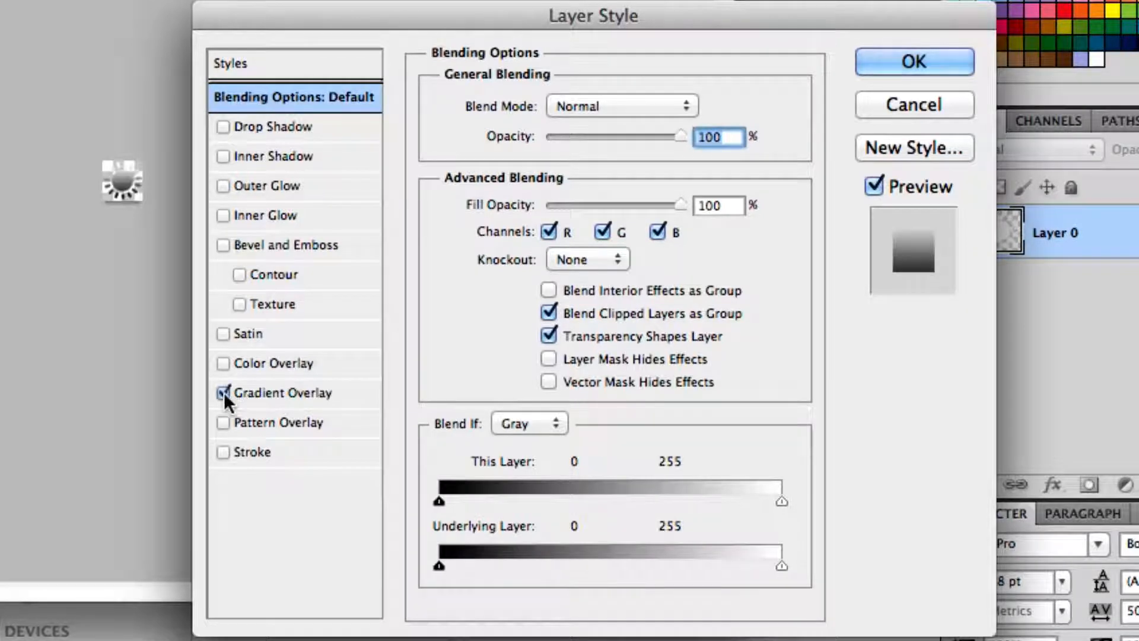
left_click(308, 391)
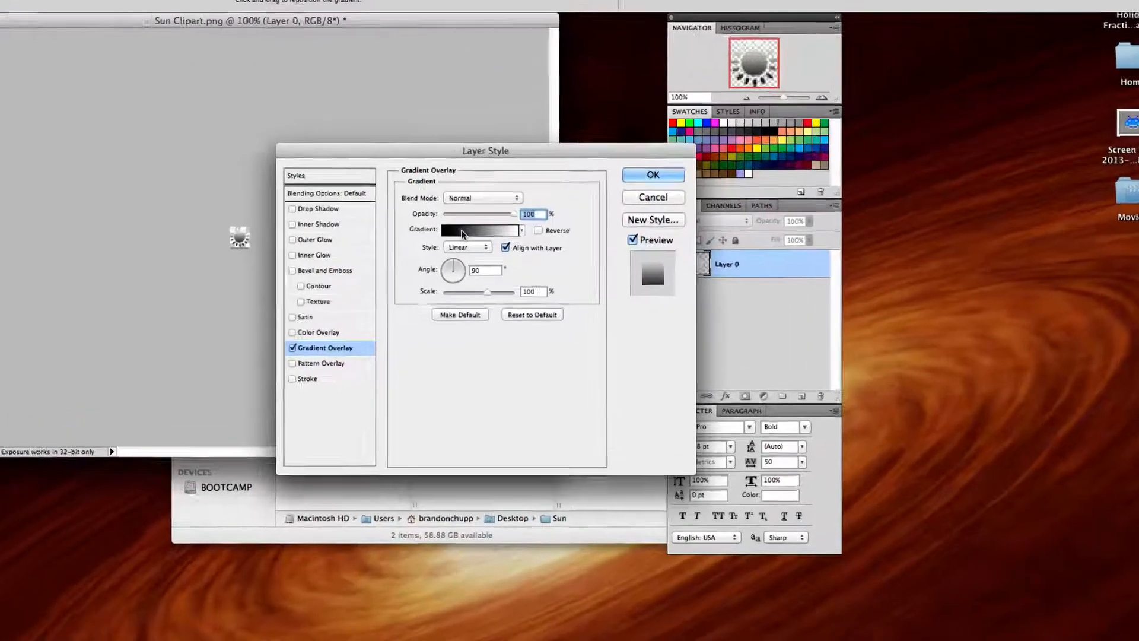
Edit the overlay's gradient and set the color stop at location 0% to #0038e3
left_click(472, 240)
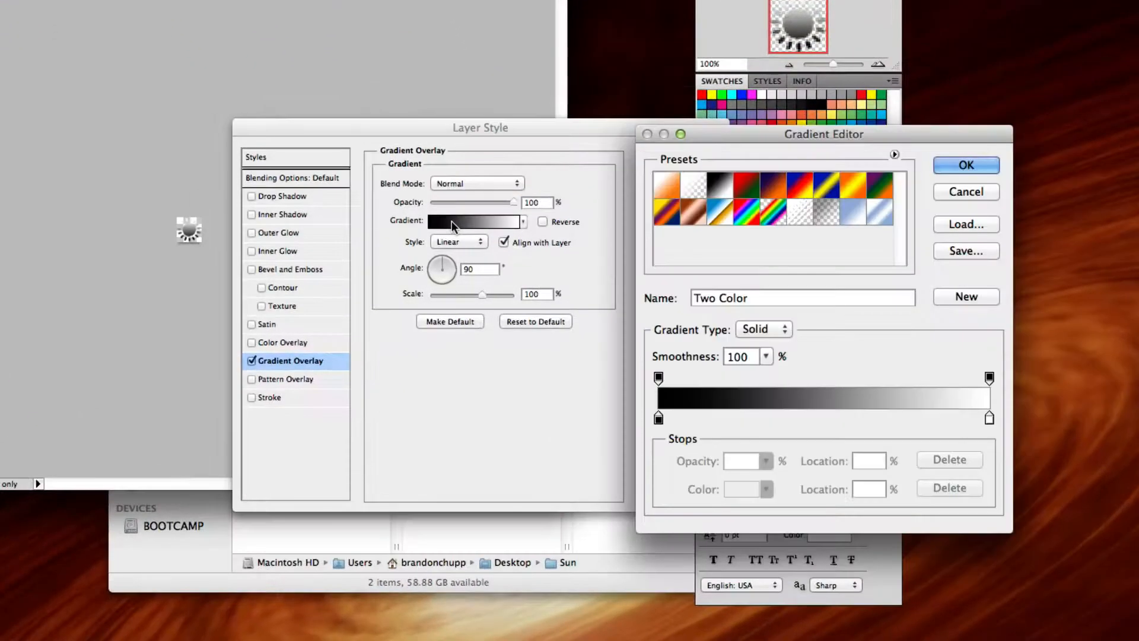
double_click(659, 418)
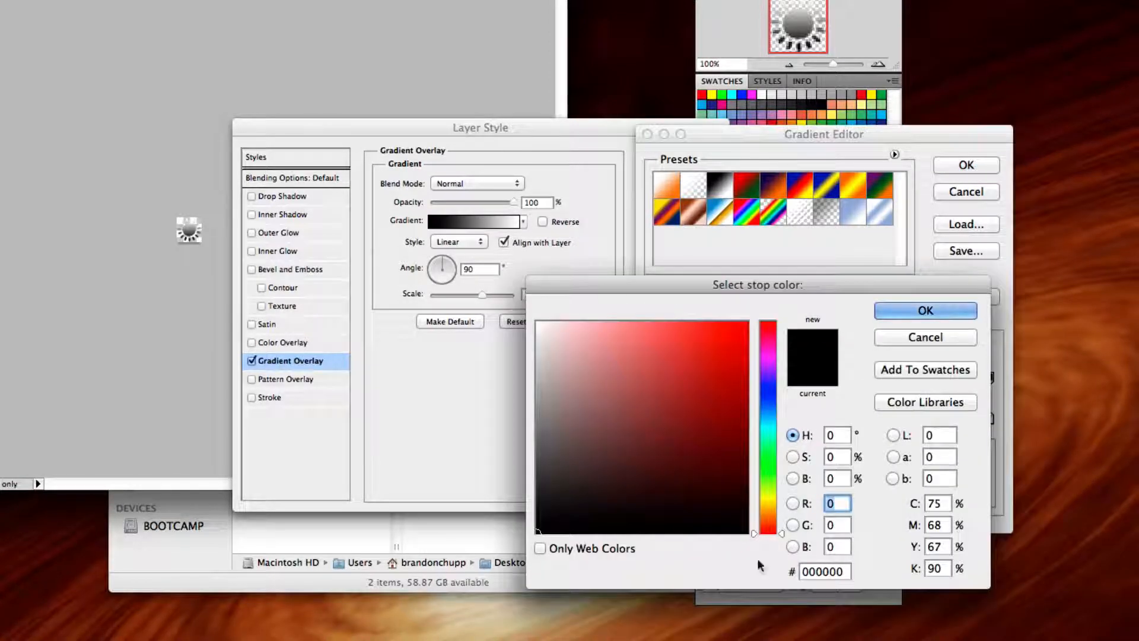
left_click(815, 570)
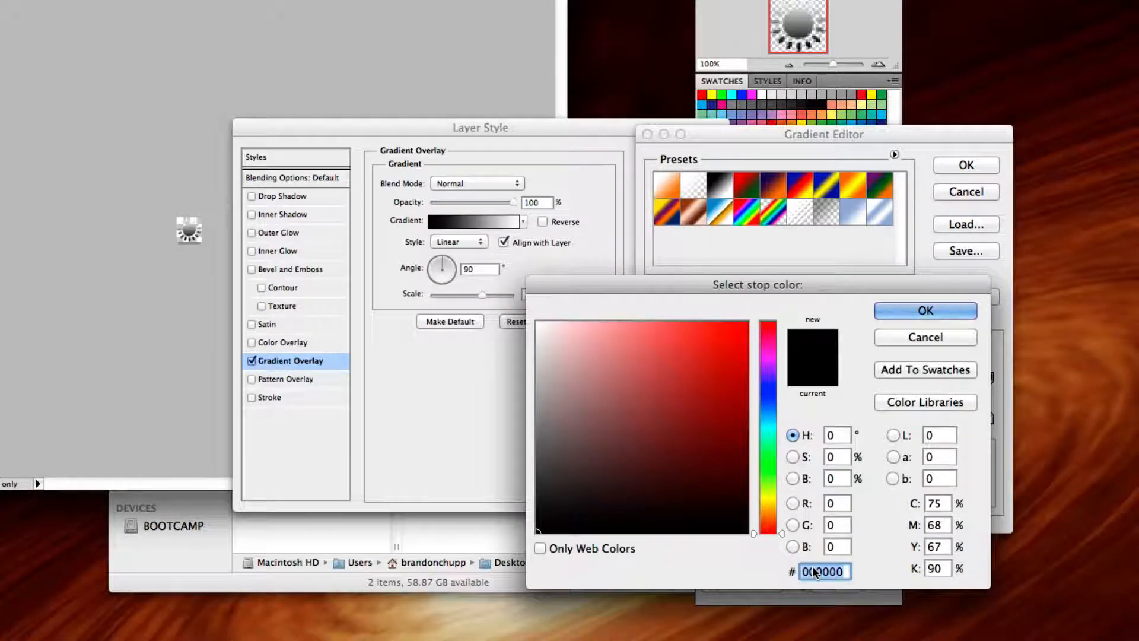
type("0038")
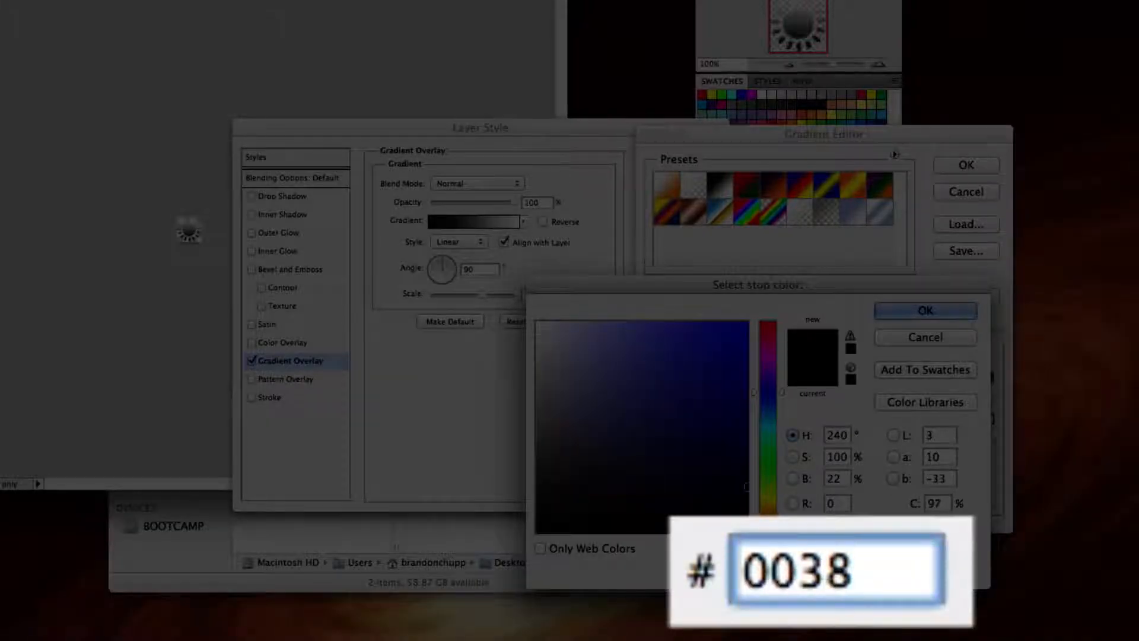
type("e3")
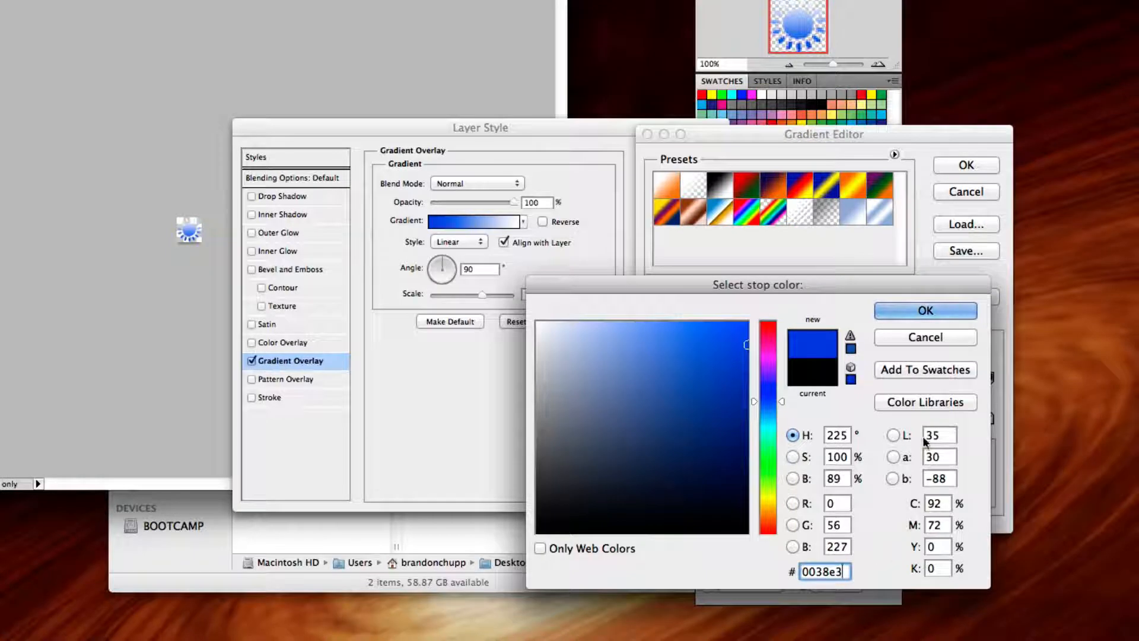
left_click(911, 321)
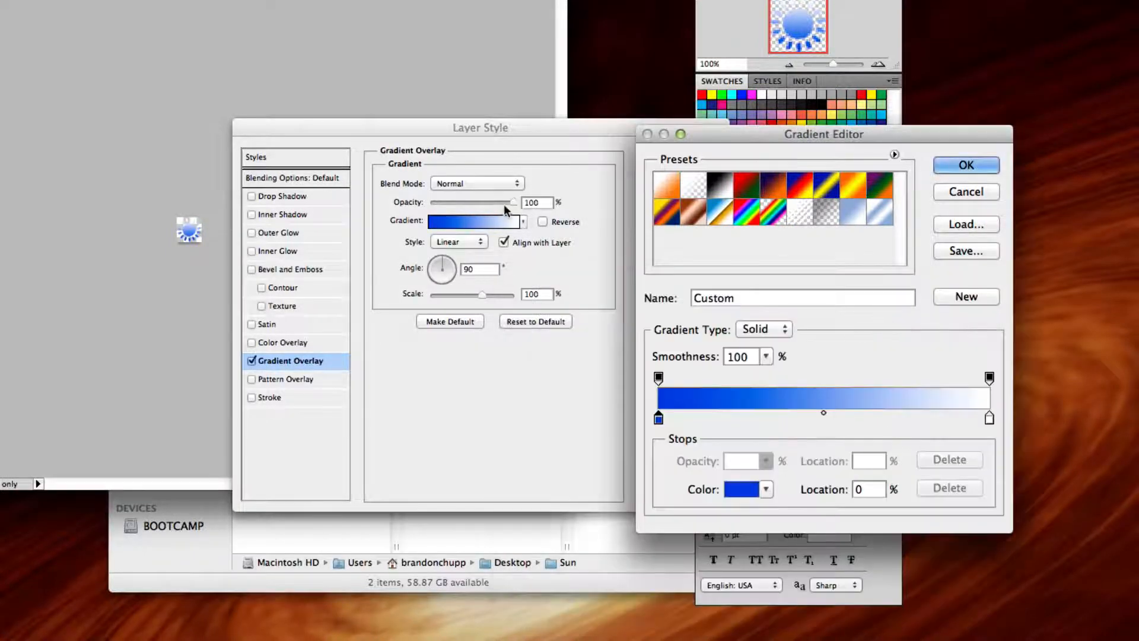
Set the gradient's color stop at location 100% to #47a5ff
double_click(989, 418)
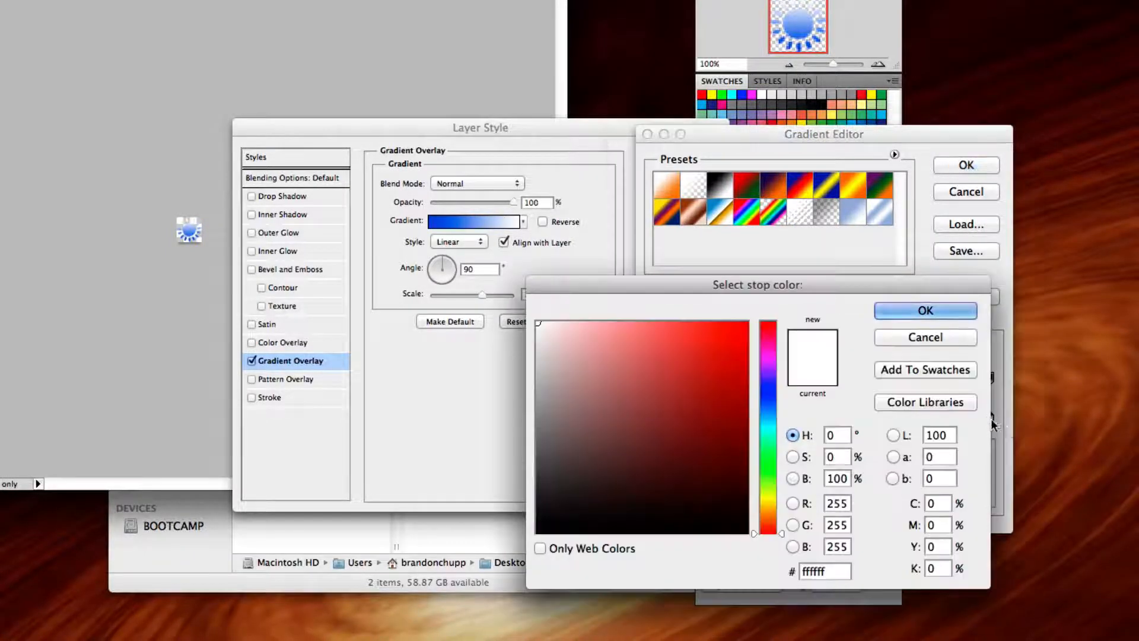
left_click(828, 572)
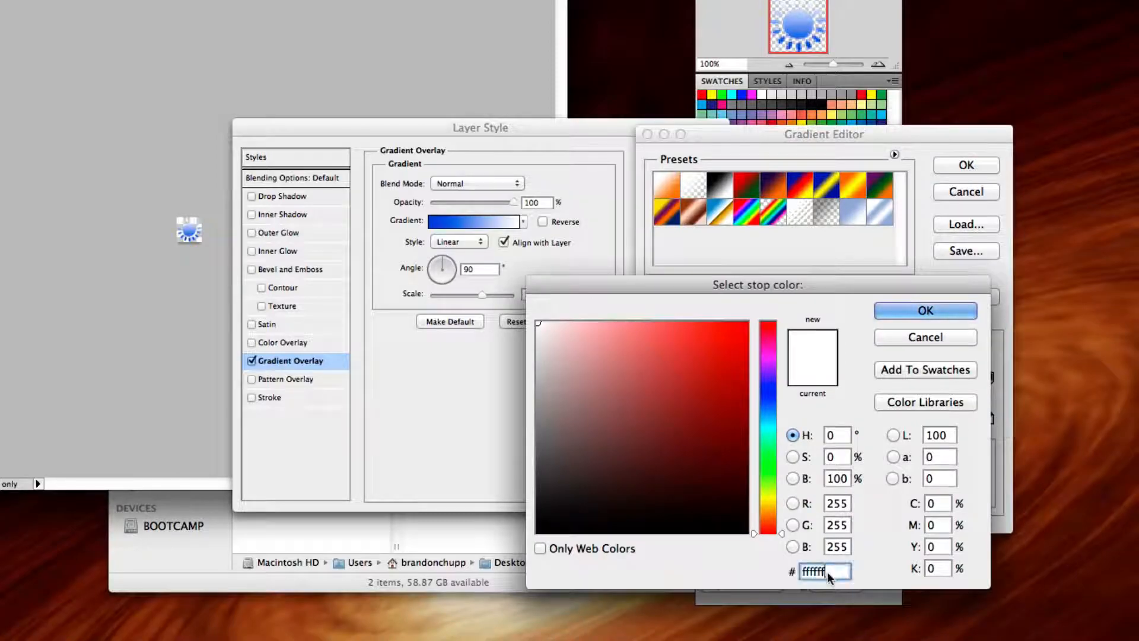
type("47")
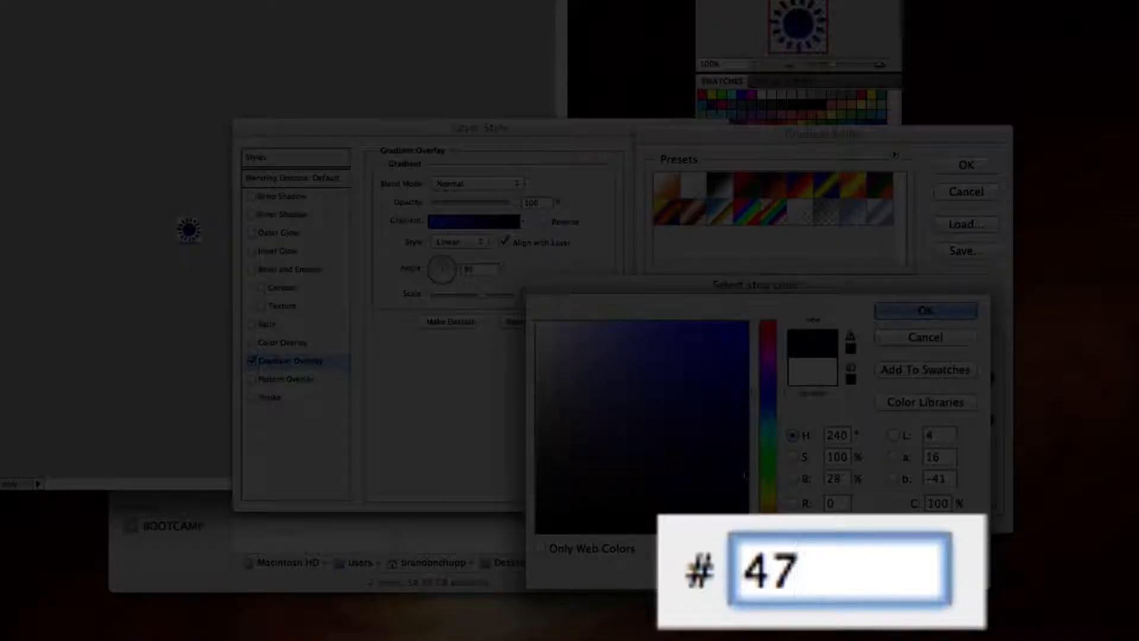
type("a5f")
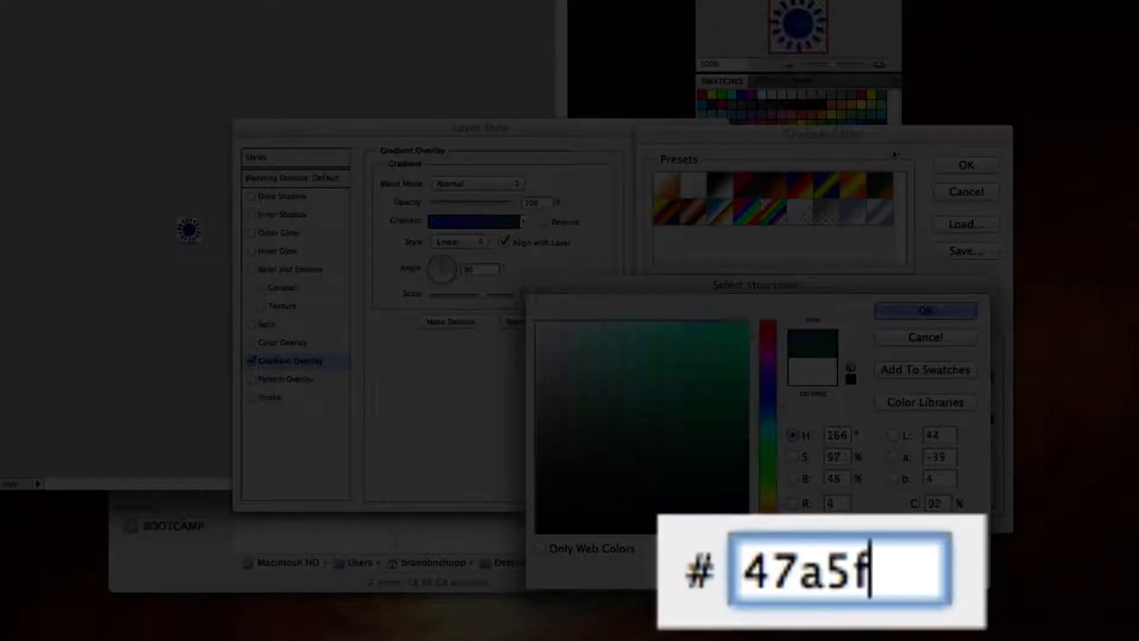
type("f")
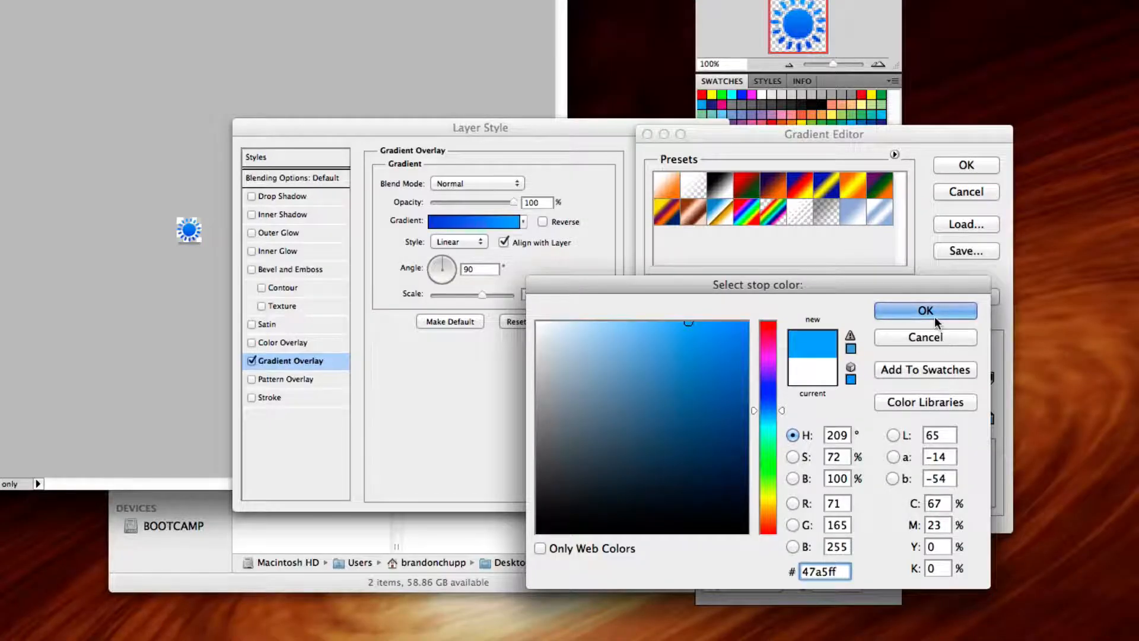
left_click(934, 315)
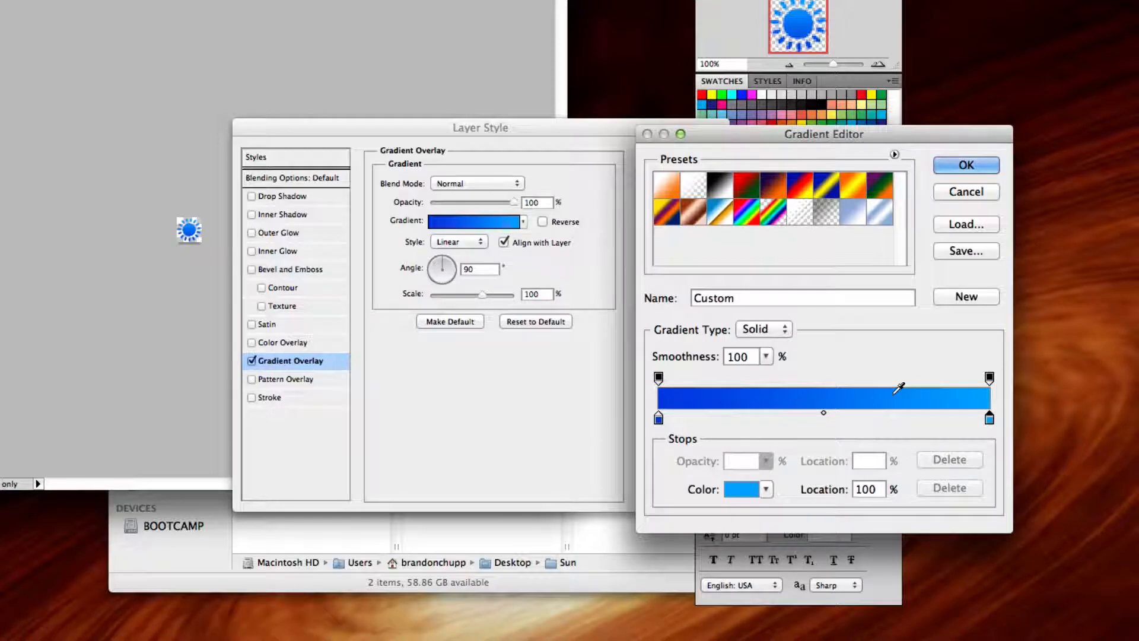
Accept the edited gradient and apply the Gradient Overlay to the layer with 93% opacity
left_click(972, 165)
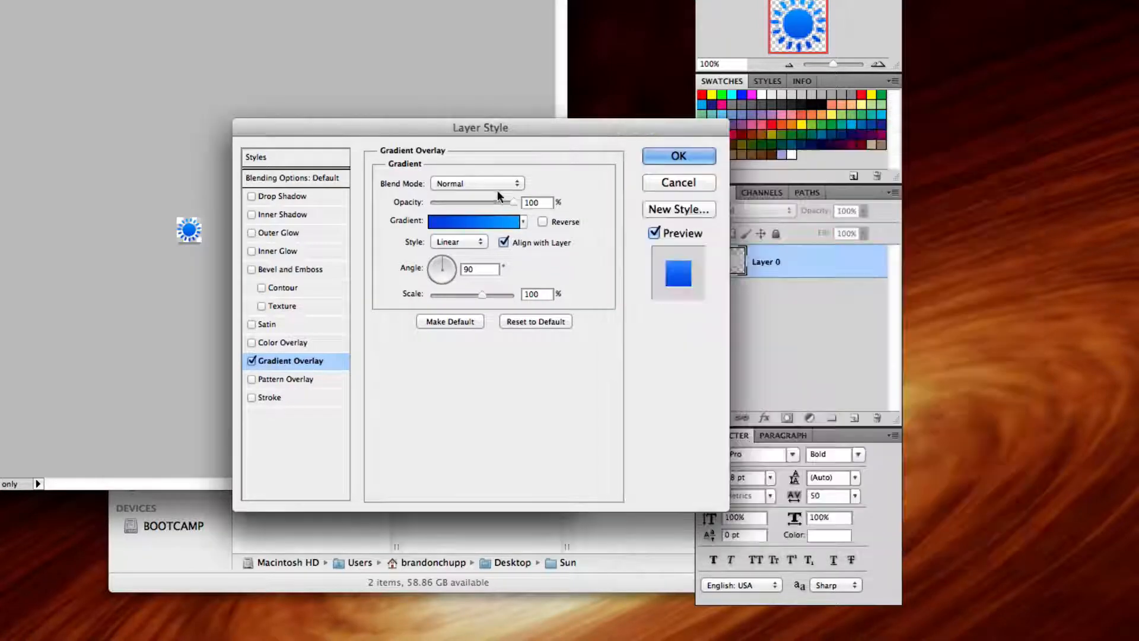
left_click_drag(514, 202, 508, 205)
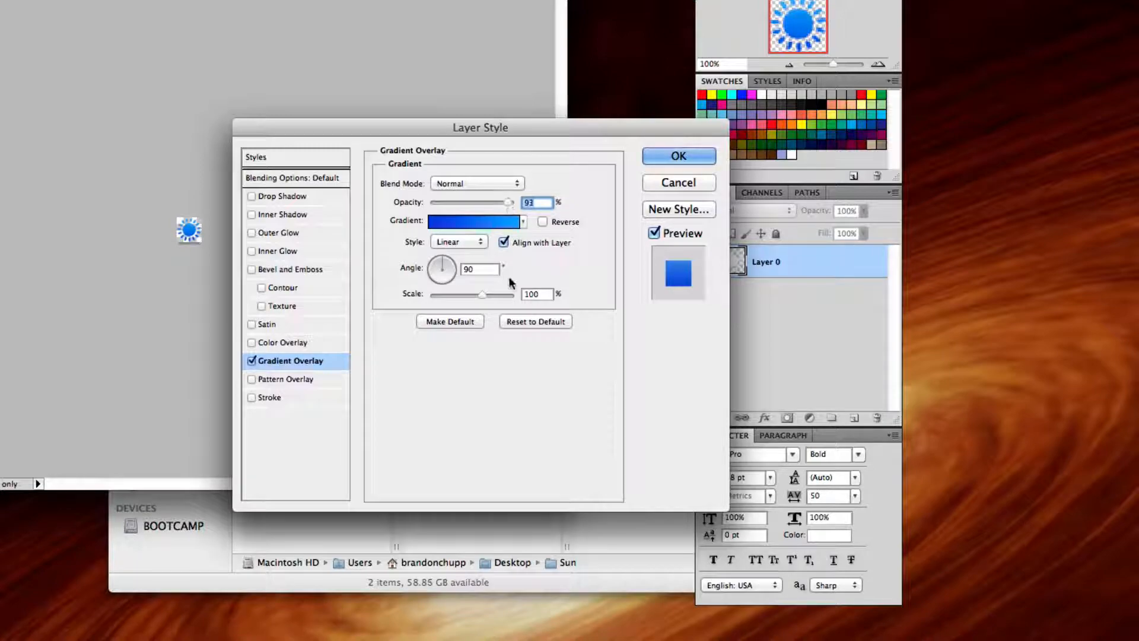
left_click(694, 155)
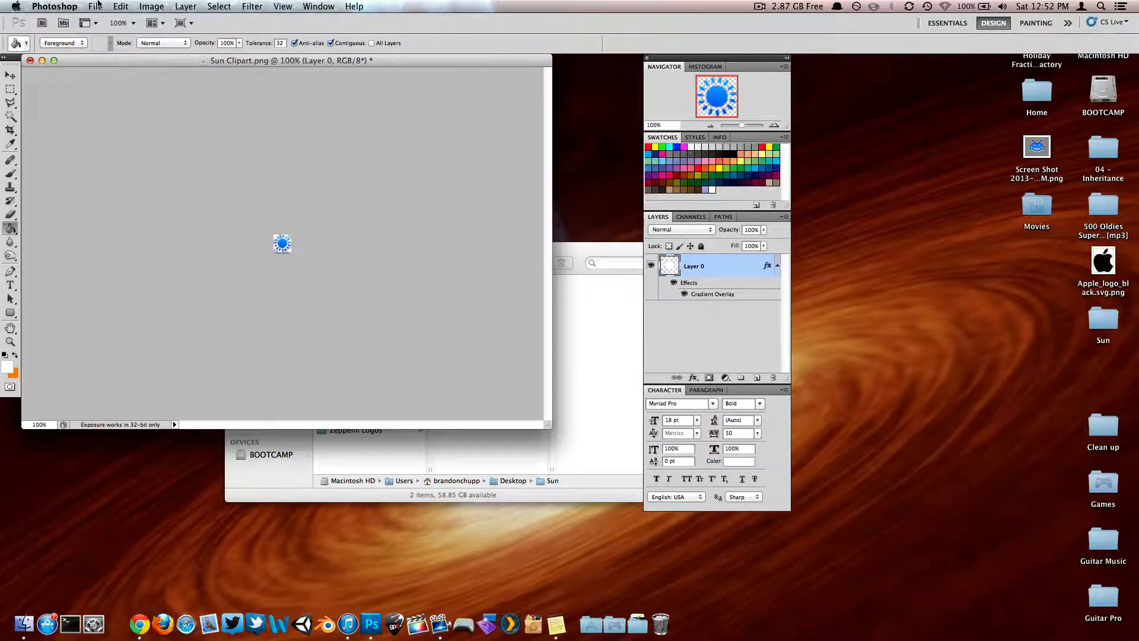
Start saving a copy of the blue icon into the Desktop's Sun folder in PNG format
left_click(96, 6)
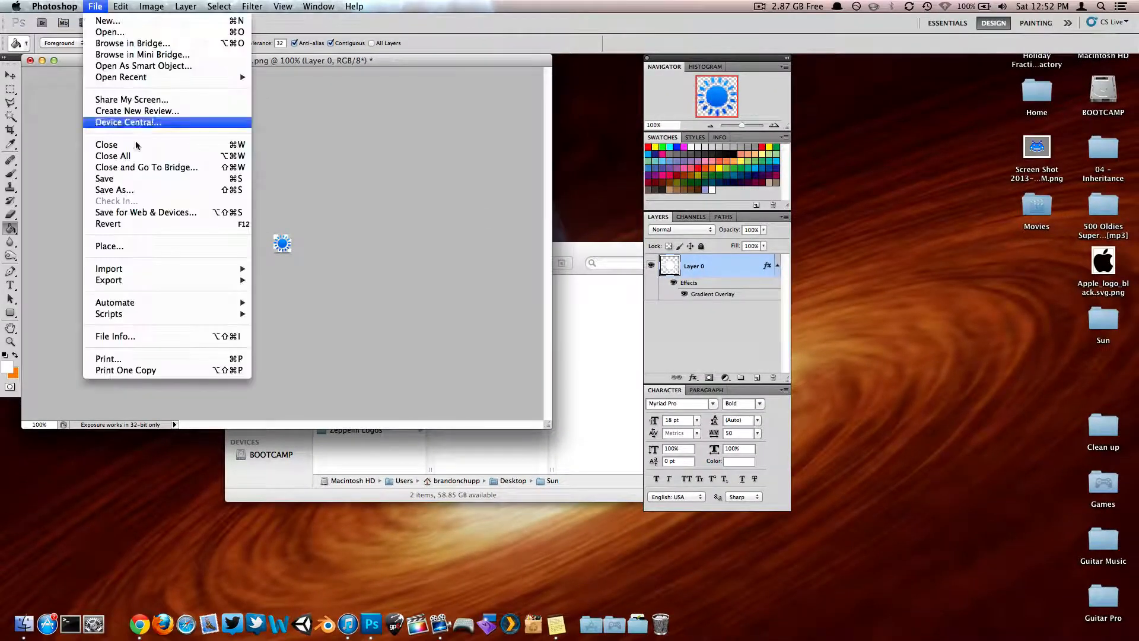
left_click(131, 188)
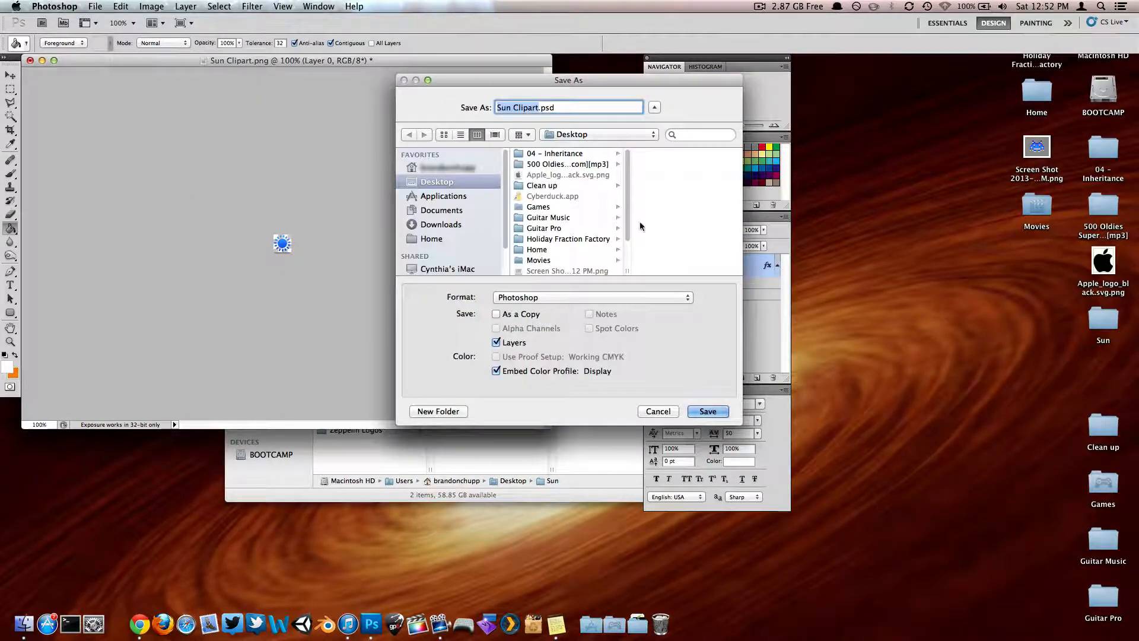
scroll(552, 246, "down", 3)
left_click(550, 249)
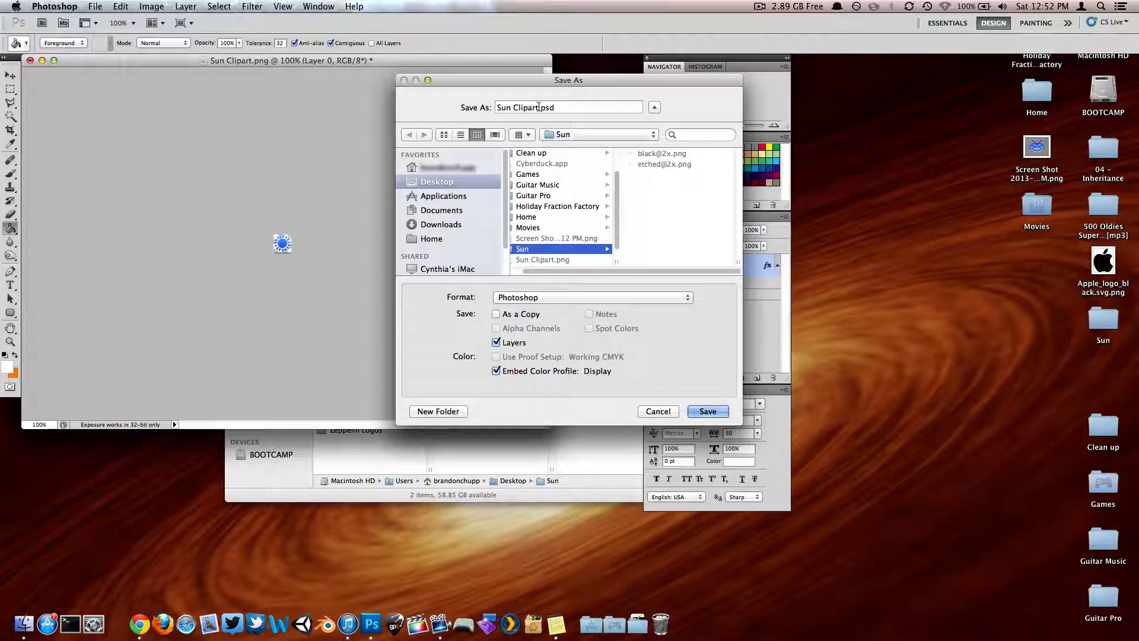
left_click(564, 298)
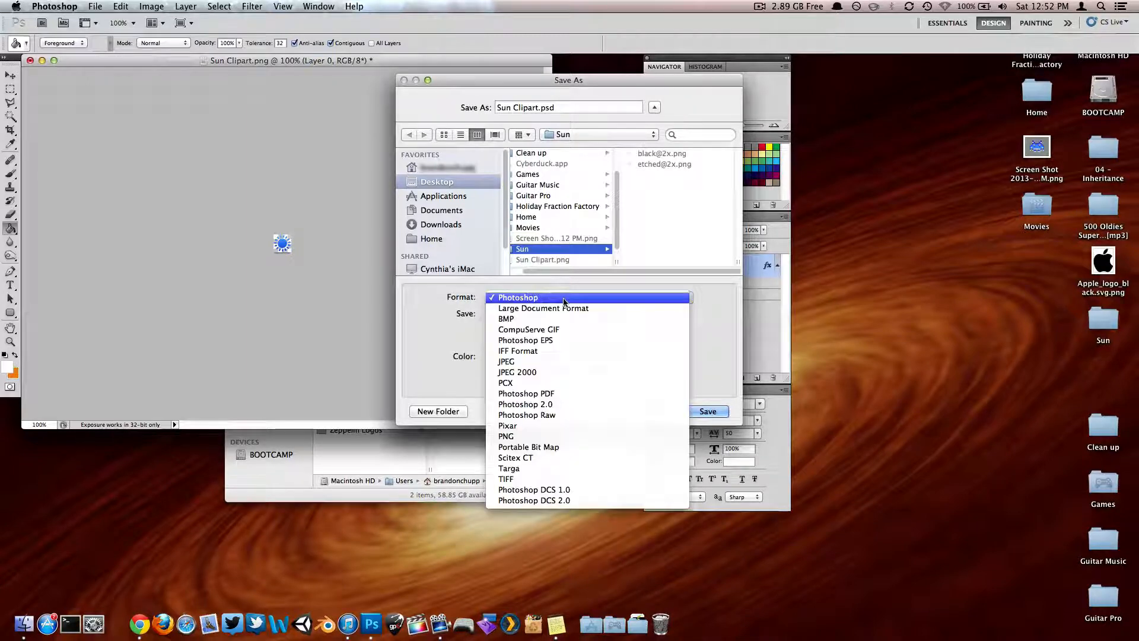
left_click(543, 435)
left_click_drag(536, 108, 494, 109)
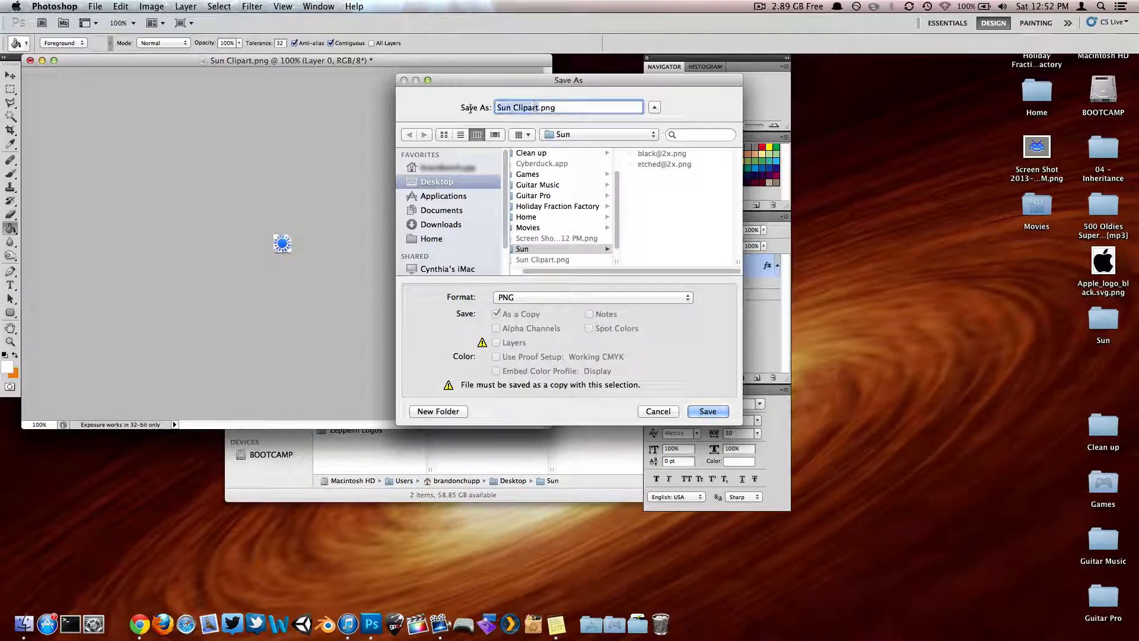
type("silver@2")
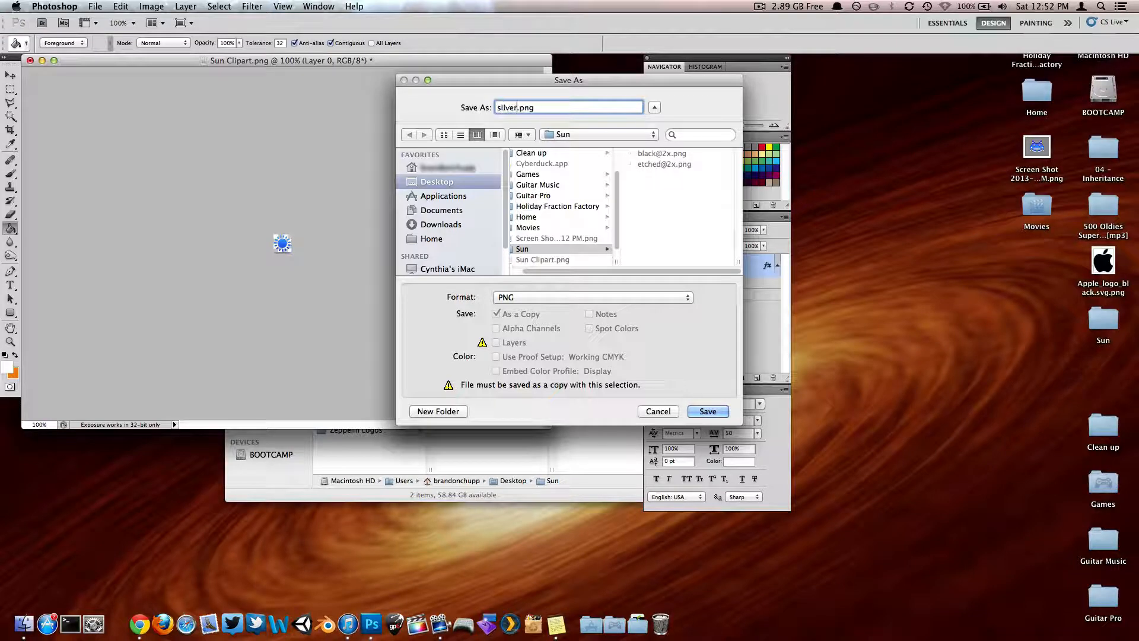
type("x")
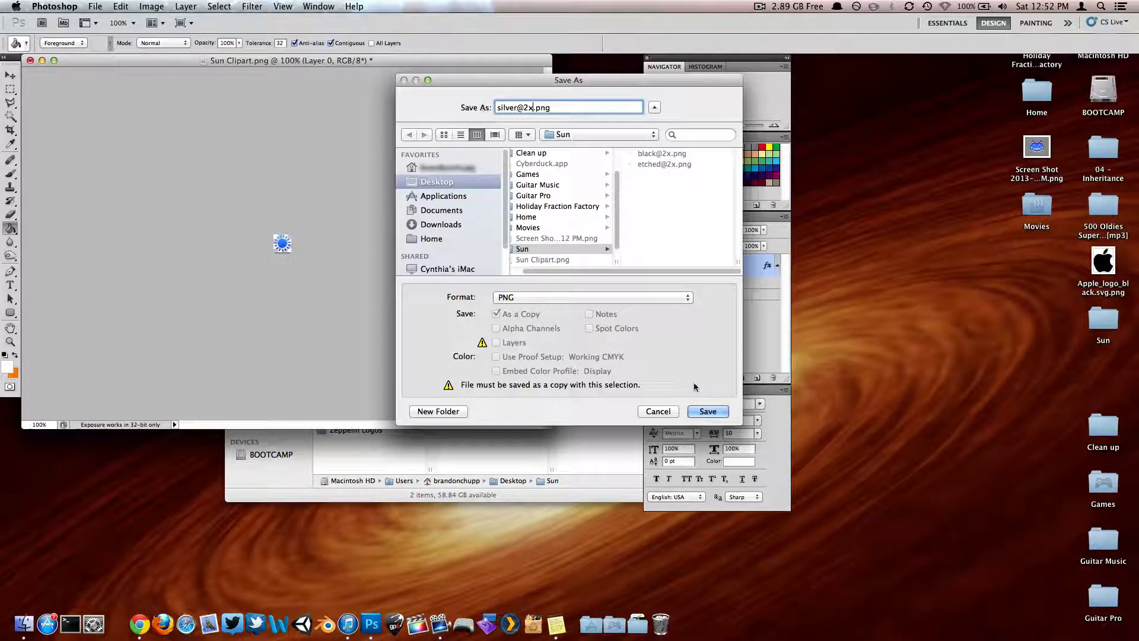
left_click(720, 411)
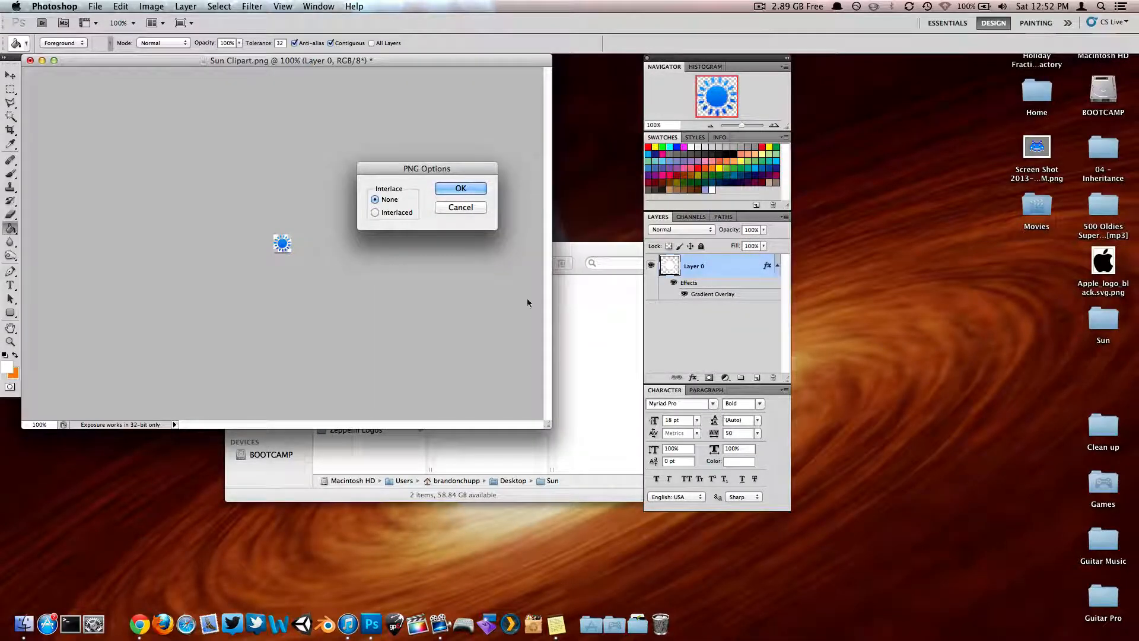
left_click(482, 185)
left_click(598, 334)
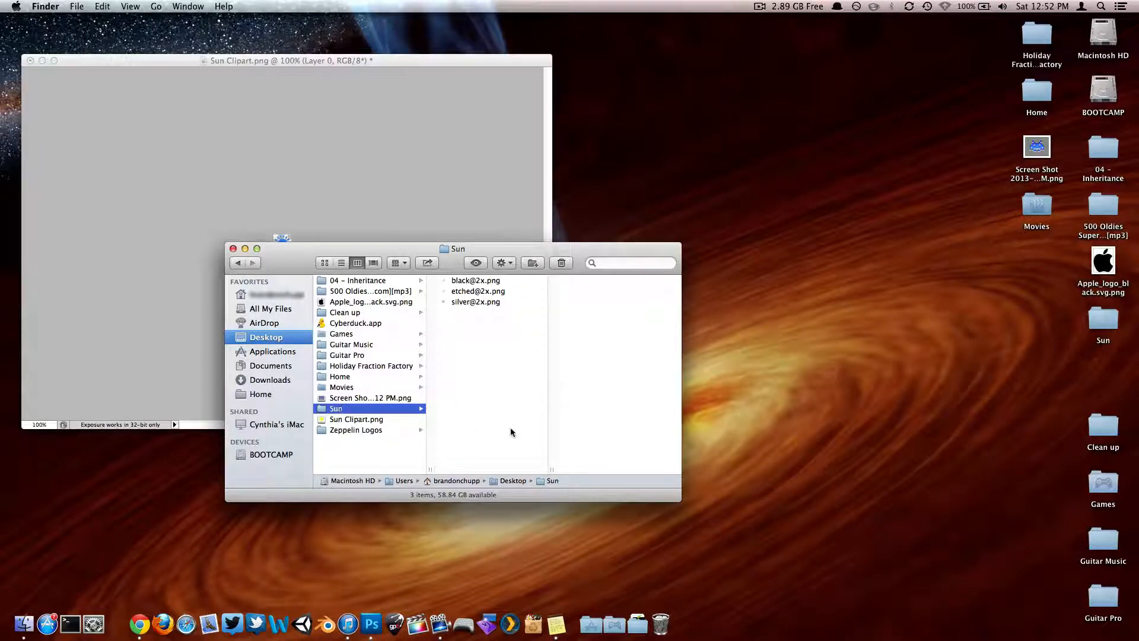
Move the Finder window clear of the desktop icons and launch Cyberduck
left_click(234, 77)
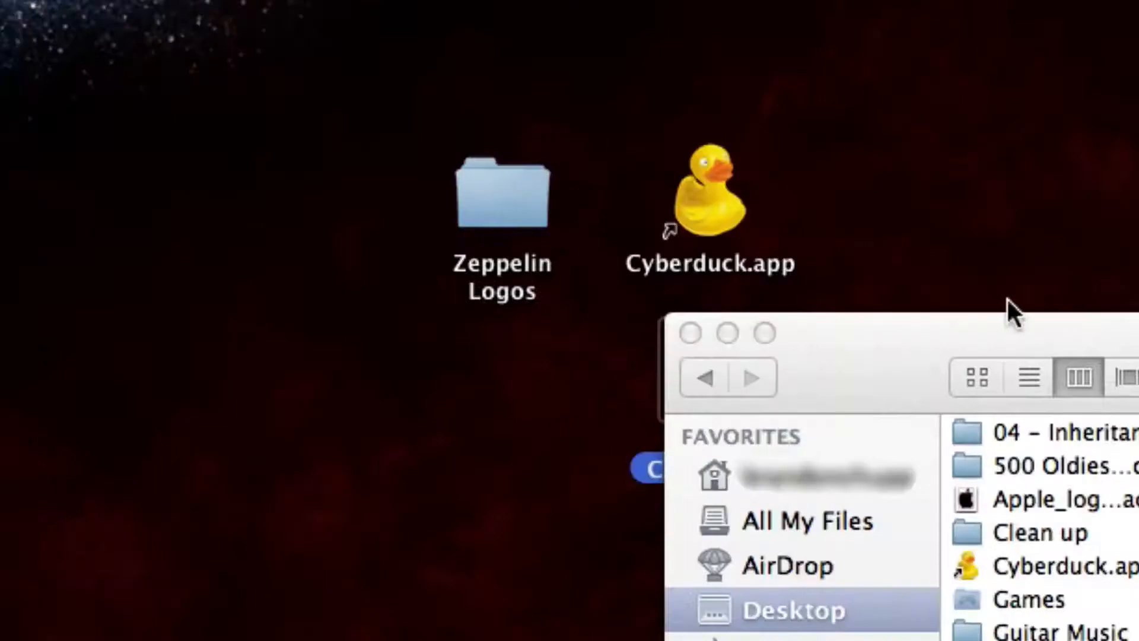
left_click_drag(995, 333, 1138, 120)
left_click(970, 247)
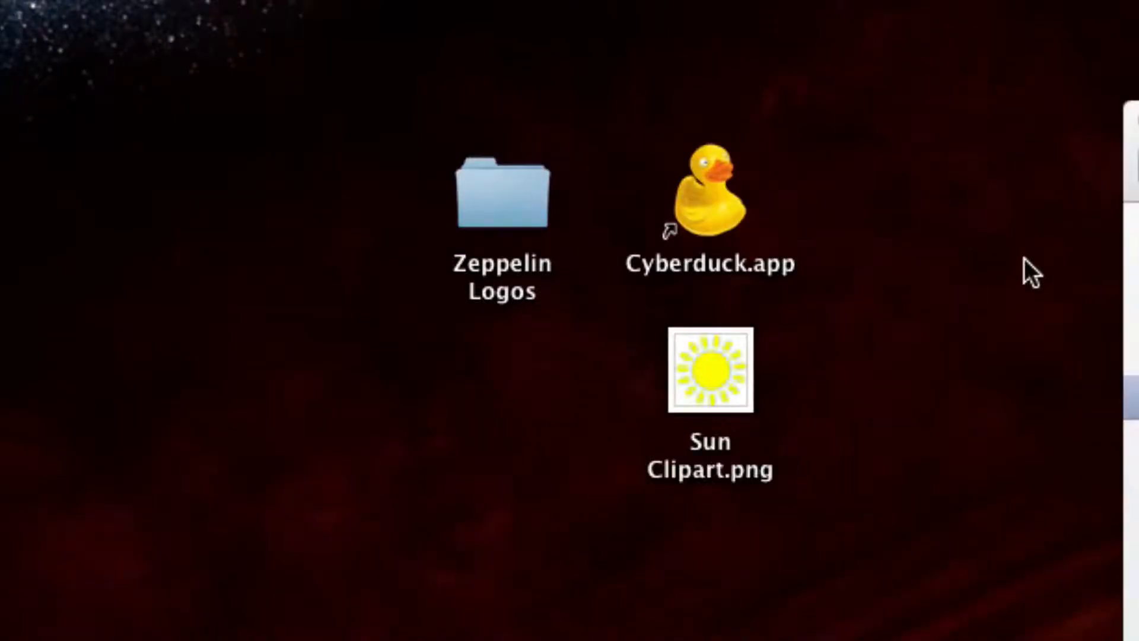
double_click(717, 220)
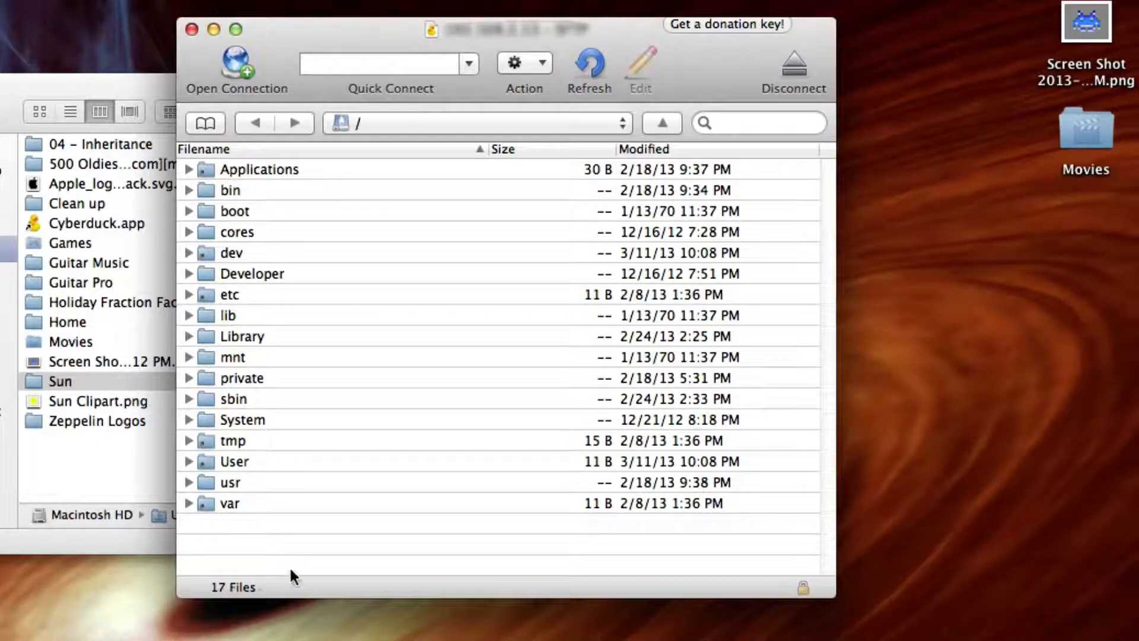
Open the device's /Library/Zeppelin folder and look through its theme folders
double_click(264, 337)
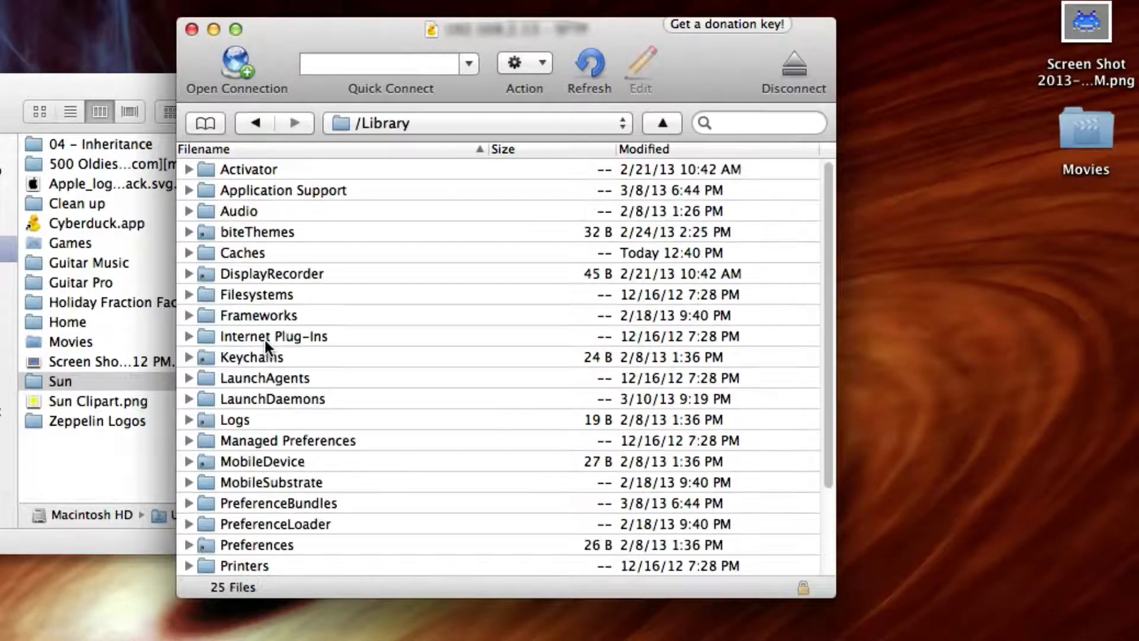
scroll(293, 372, "down", 3)
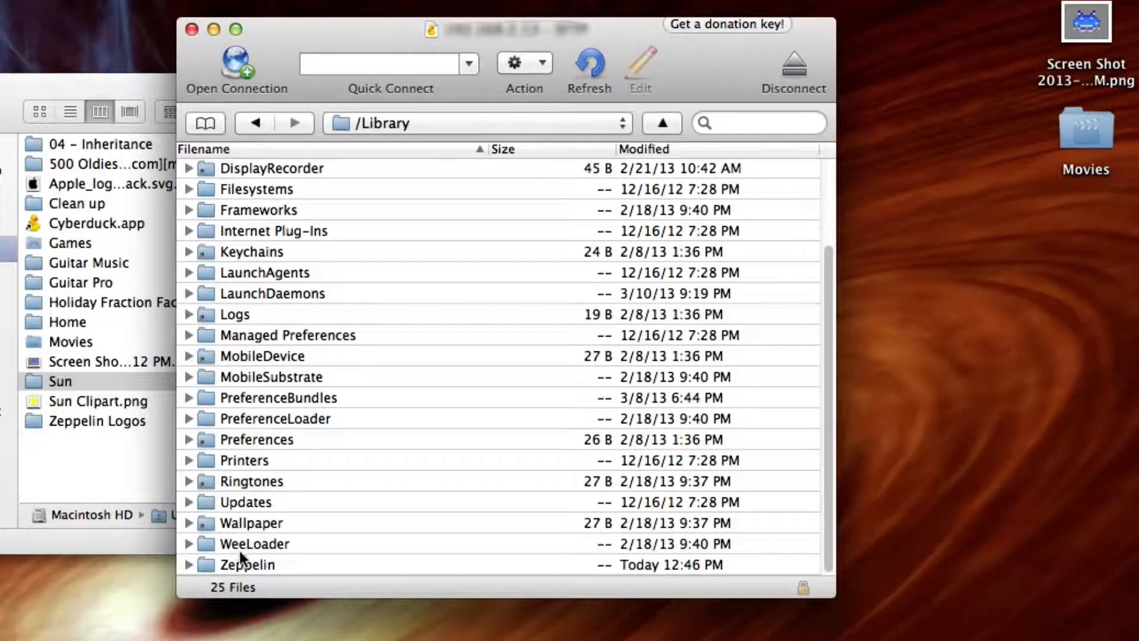
double_click(279, 561)
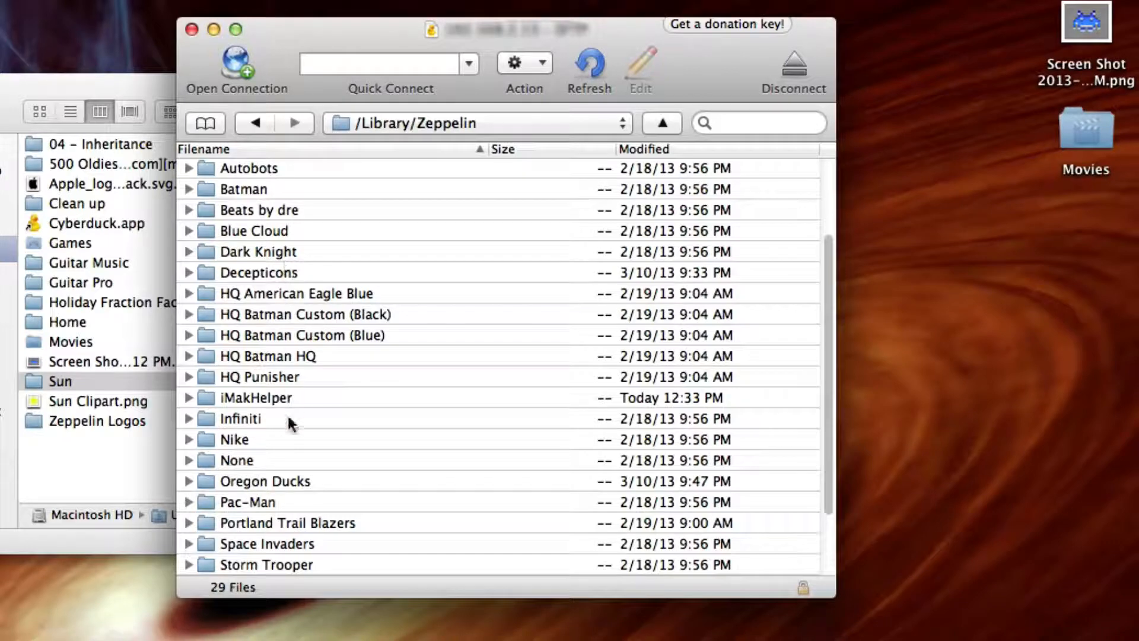
scroll(288, 423, "down", 4)
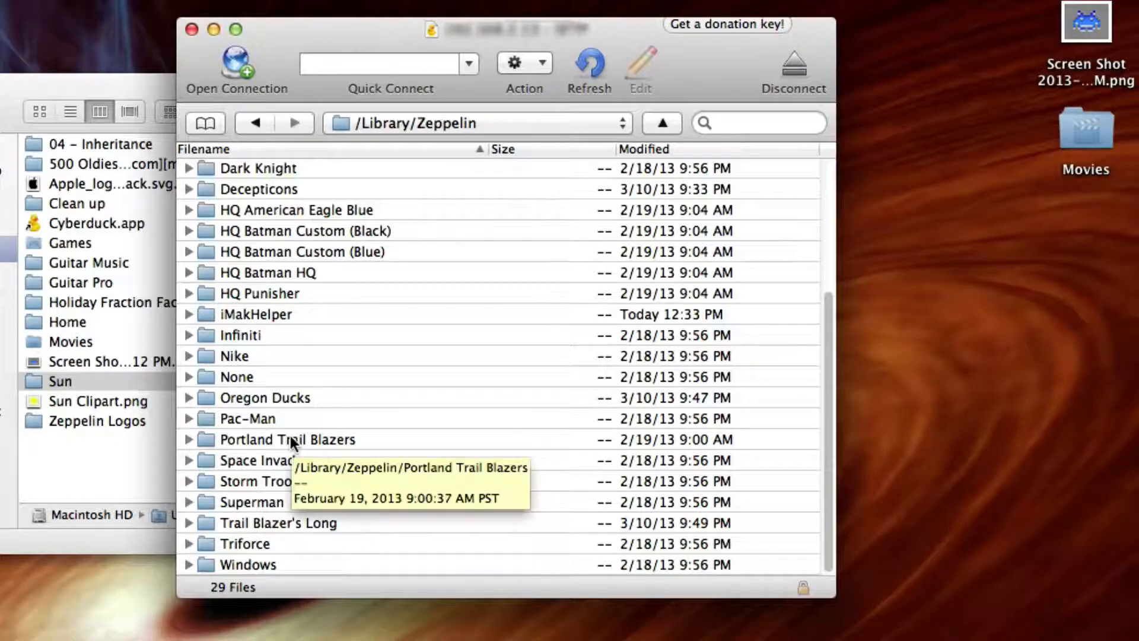
scroll(290, 435, "up", 5)
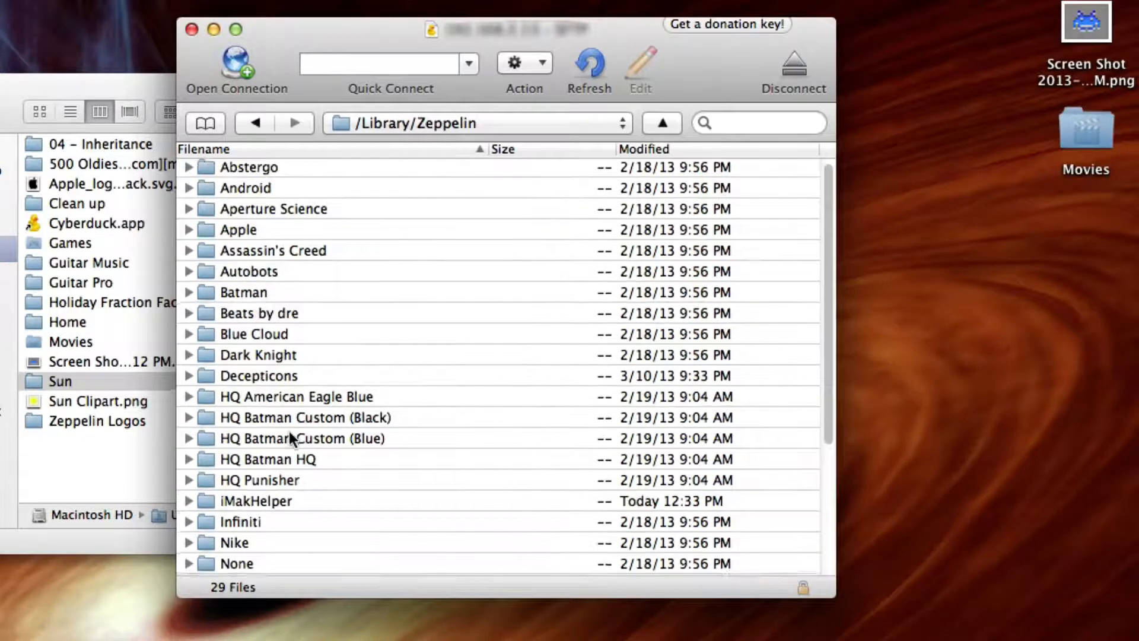
scroll(290, 433, "down", 5)
scroll(290, 438, "up", 5)
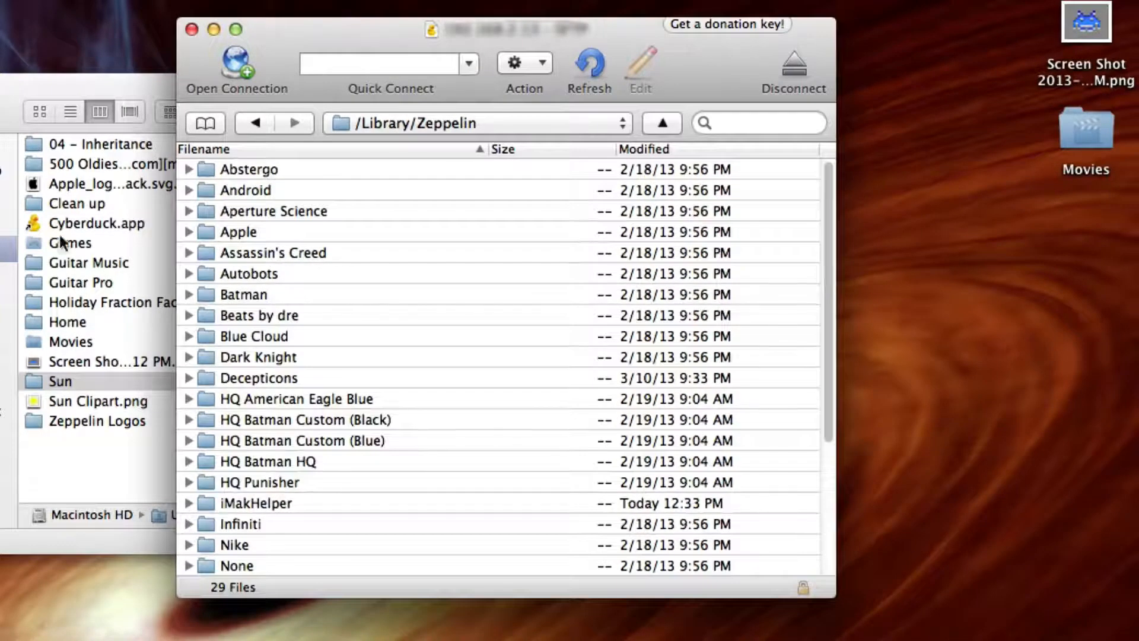
Arrange the Finder window showing the Sun folder and the Cyberduck window side by side
left_click_drag(82, 92, 0, 88)
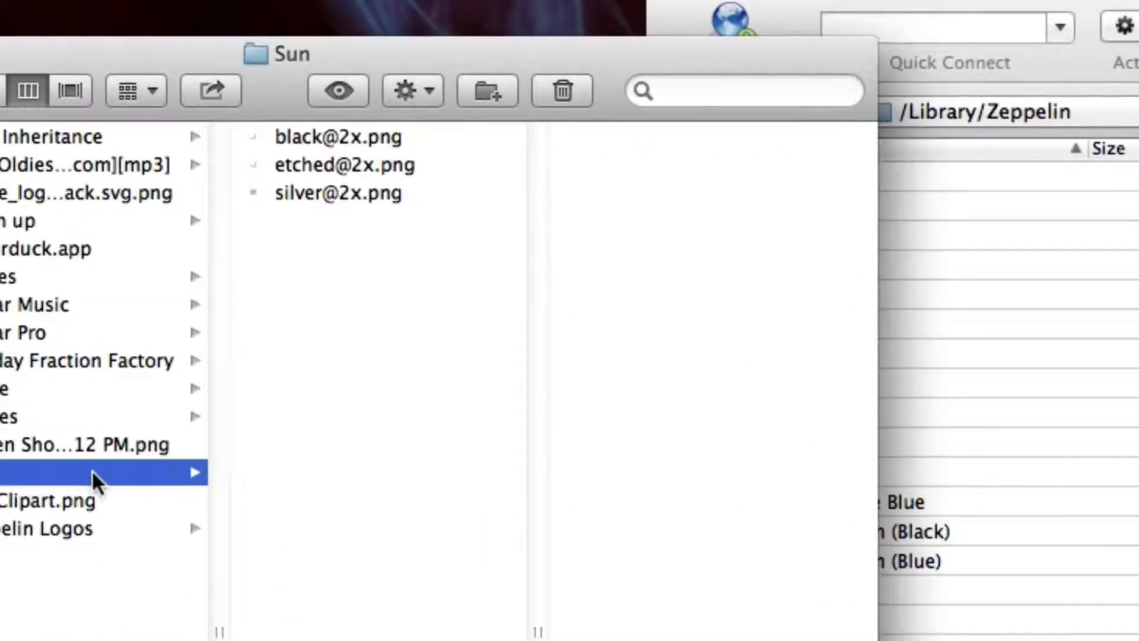
left_click_drag(26, 453, 966, 570)
left_click_drag(1091, 611, 1094, 611)
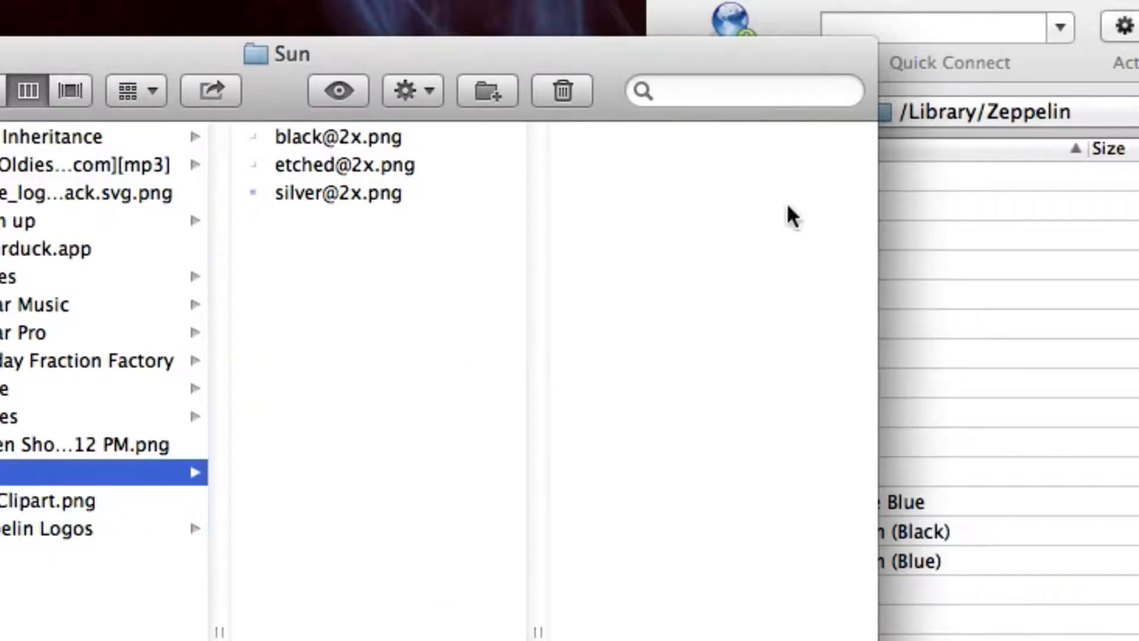
left_click_drag(940, 3, 1138, 0)
left_click_drag(877, 640, 570, 639)
left_click_drag(1068, 1, 780, 0)
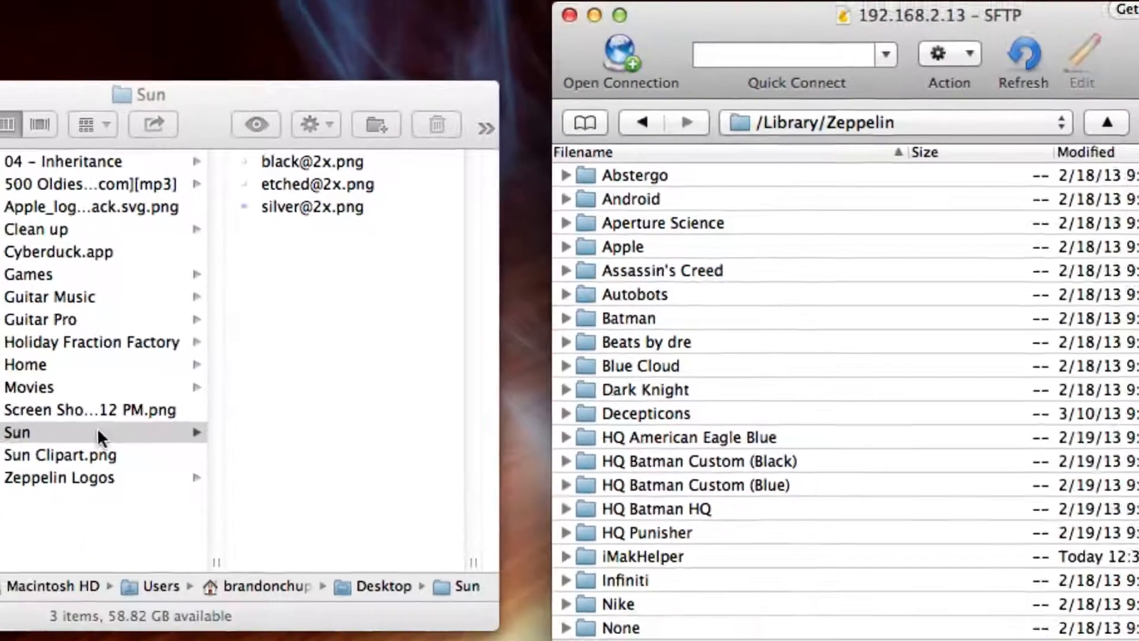
Upload the Desktop's Sun folder into /Library/Zeppelin on the device and locate it among the theme folders
left_click_drag(73, 474, 244, 476)
left_click_drag(232, 410, 156, 424)
right_click(796, 578)
left_click(698, 603)
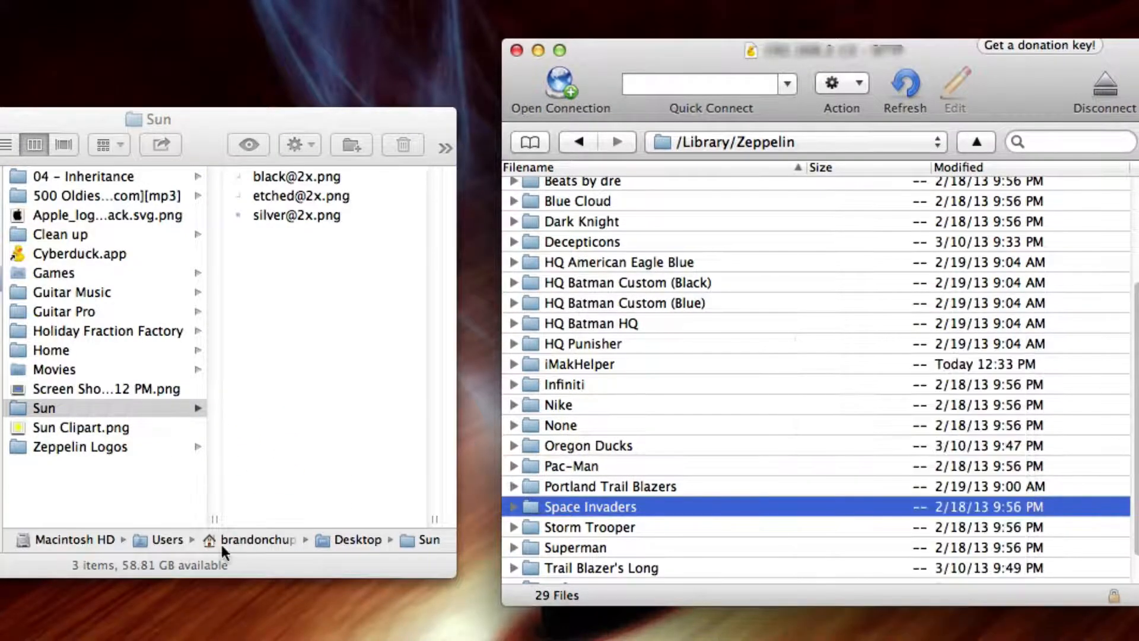
left_click_drag(102, 406, 894, 404)
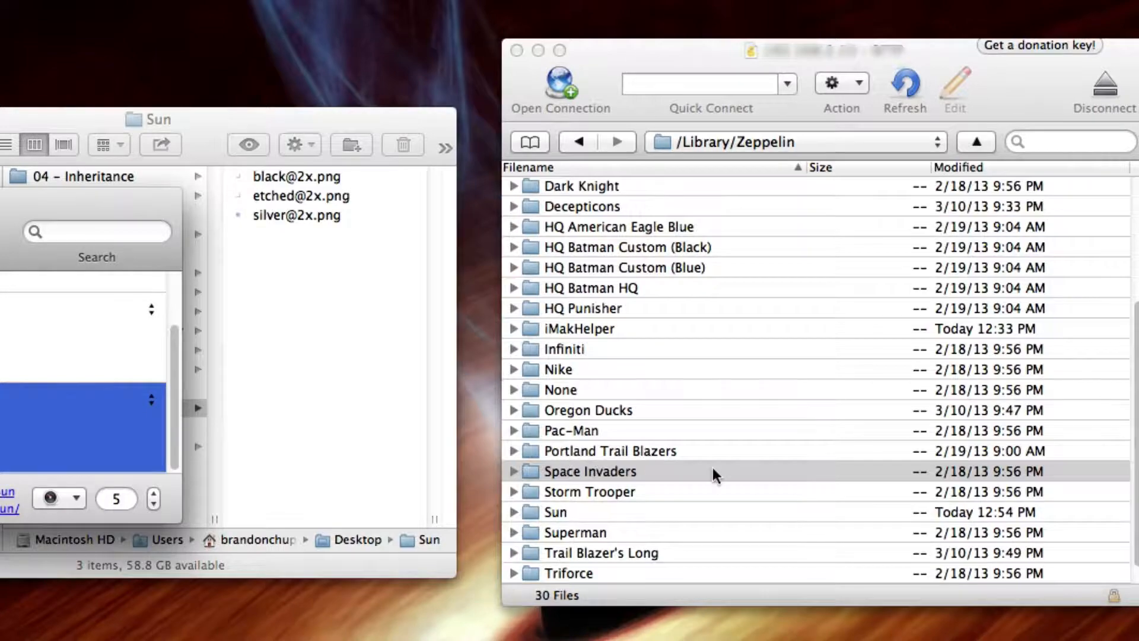
scroll(715, 474, "down", 1)
left_click(561, 493)
left_click(564, 493)
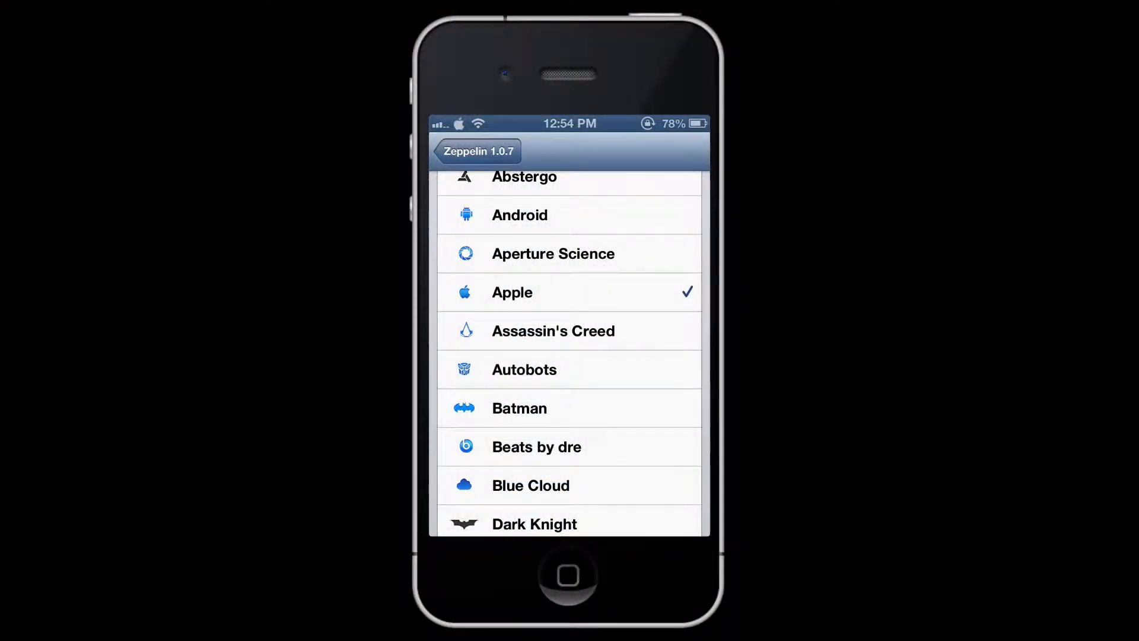
On the iPhone, reload the Zeppelin theme list, choose the Sun theme and return to the home screen
left_click(486, 148)
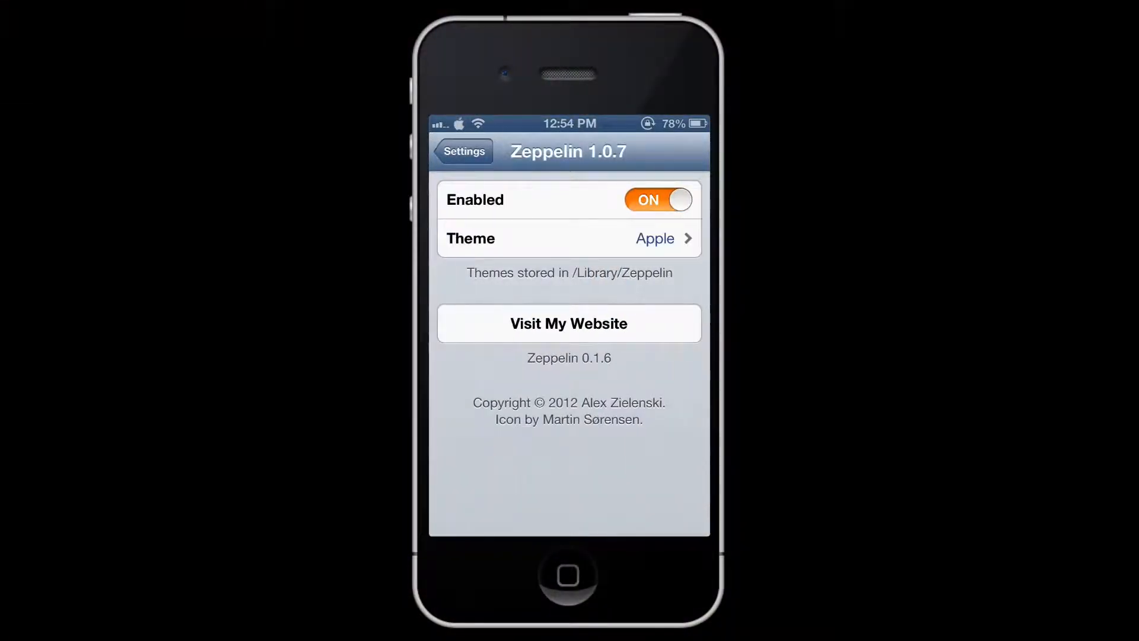
left_click(569, 237)
left_click_drag(630, 477, 630, 267)
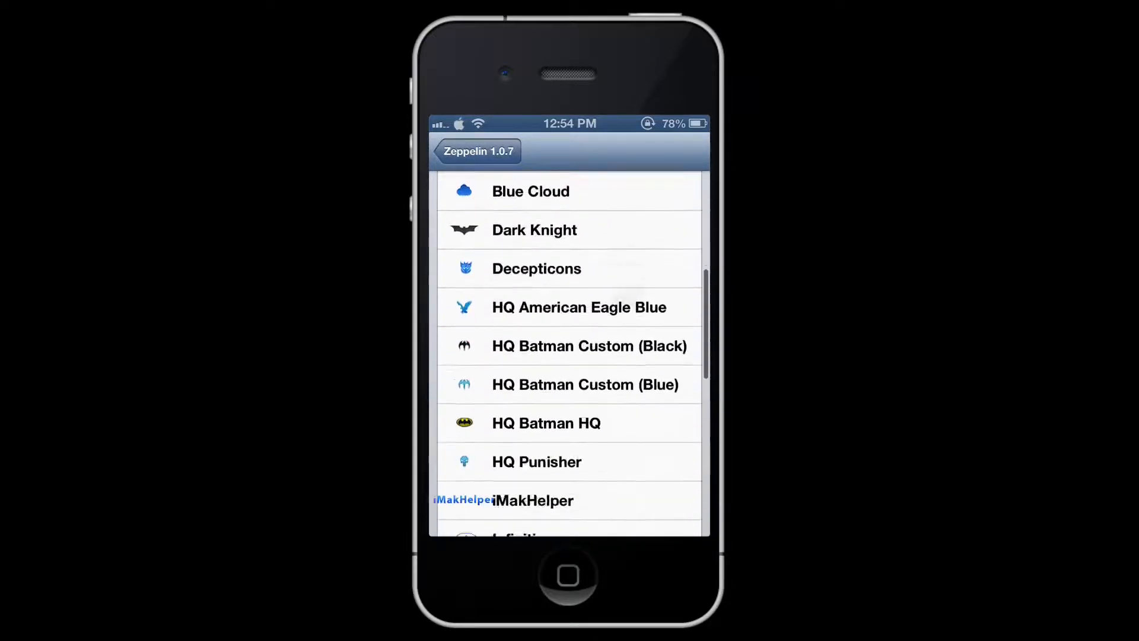
left_click_drag(596, 386, 617, 216)
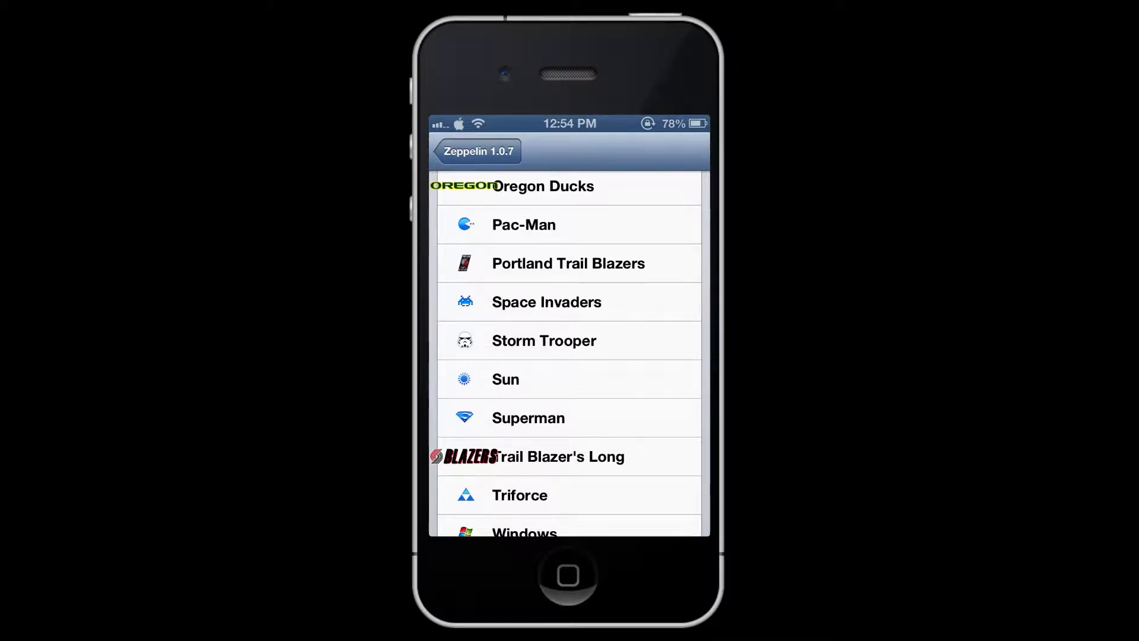
left_click(569, 379)
key("Home")
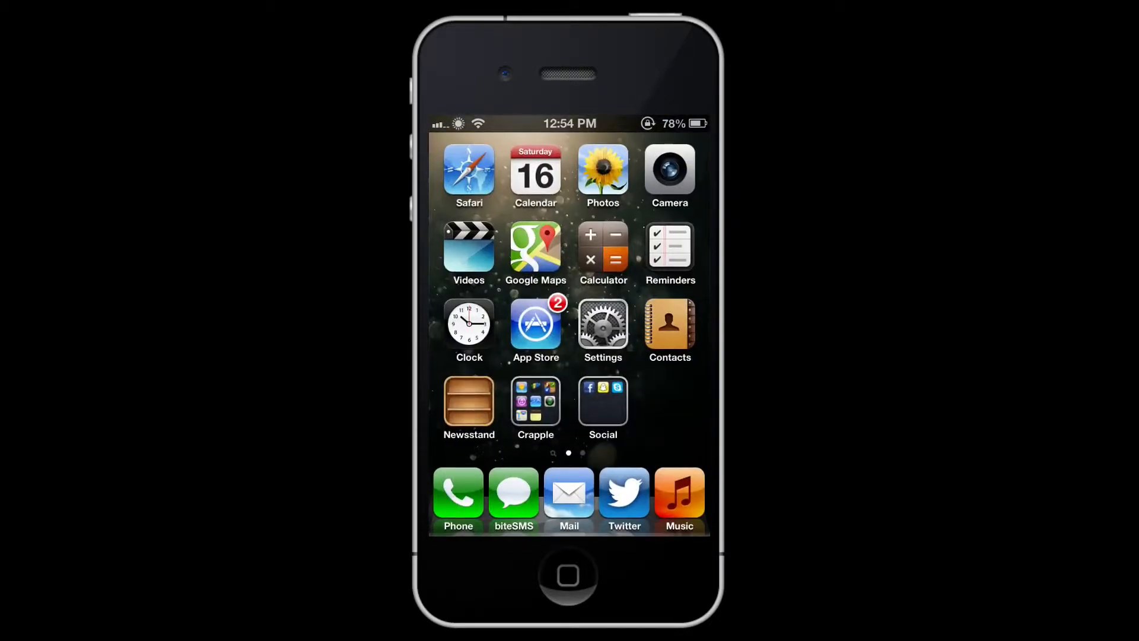